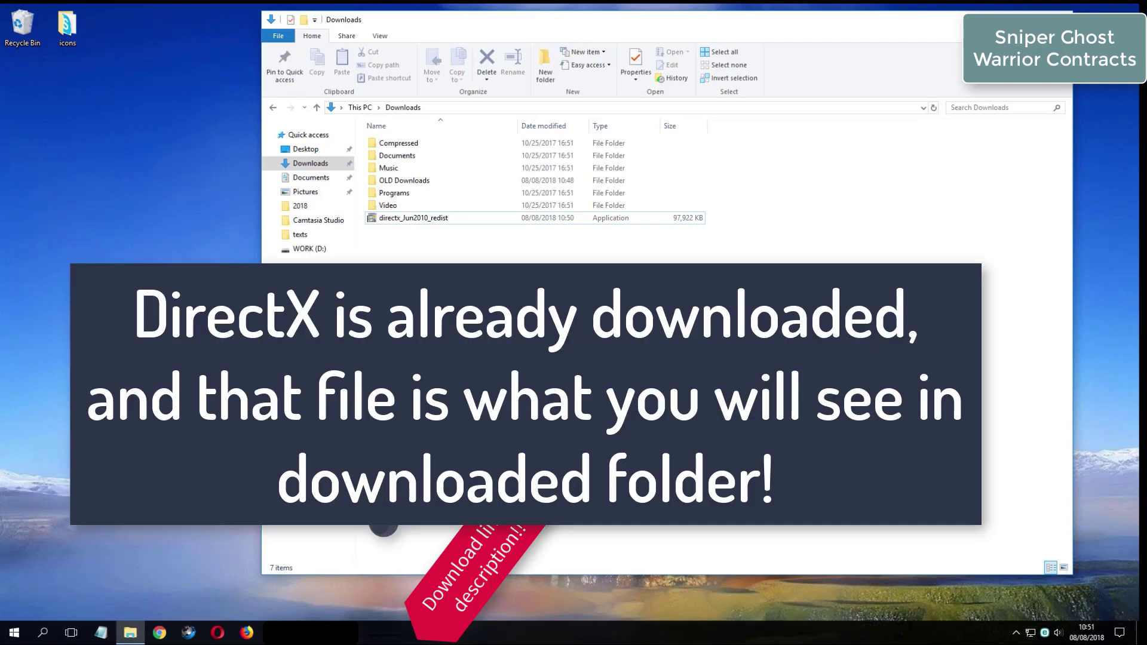
Step: Create a new folder named "directx offline" in the Downloads folder
{"action": "left_click", "coordinate": [435, 216]}
{"action": "left_click", "coordinate": [213, 308]}
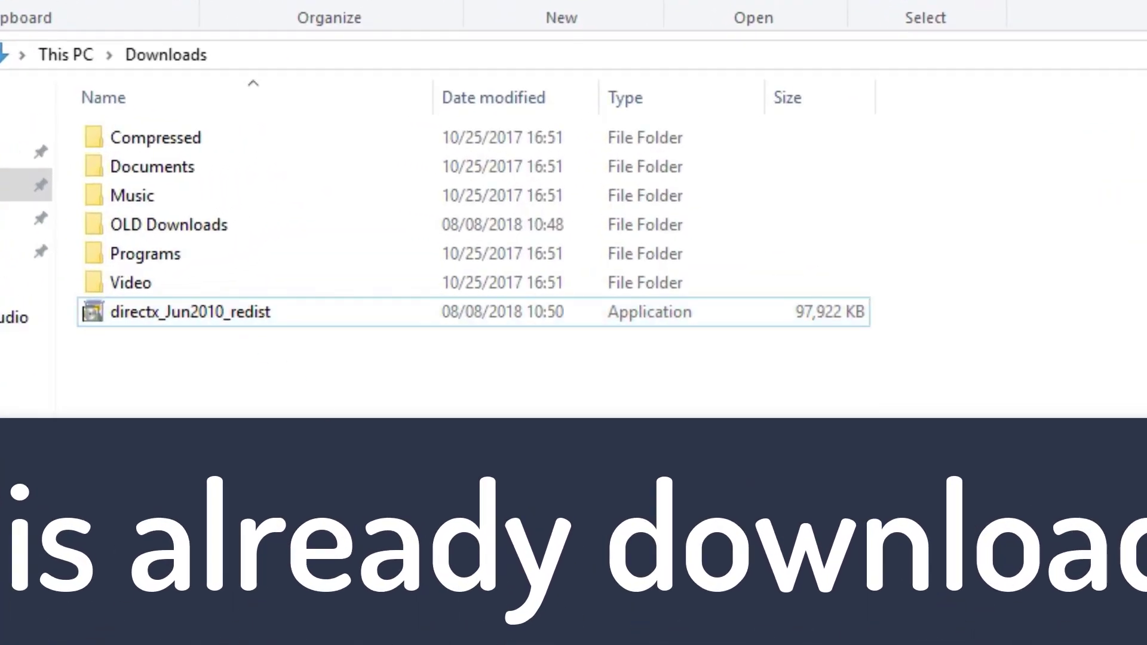
{"action": "key", "text": "ctrl+shift+n"}
{"action": "type", "text": "dire"}
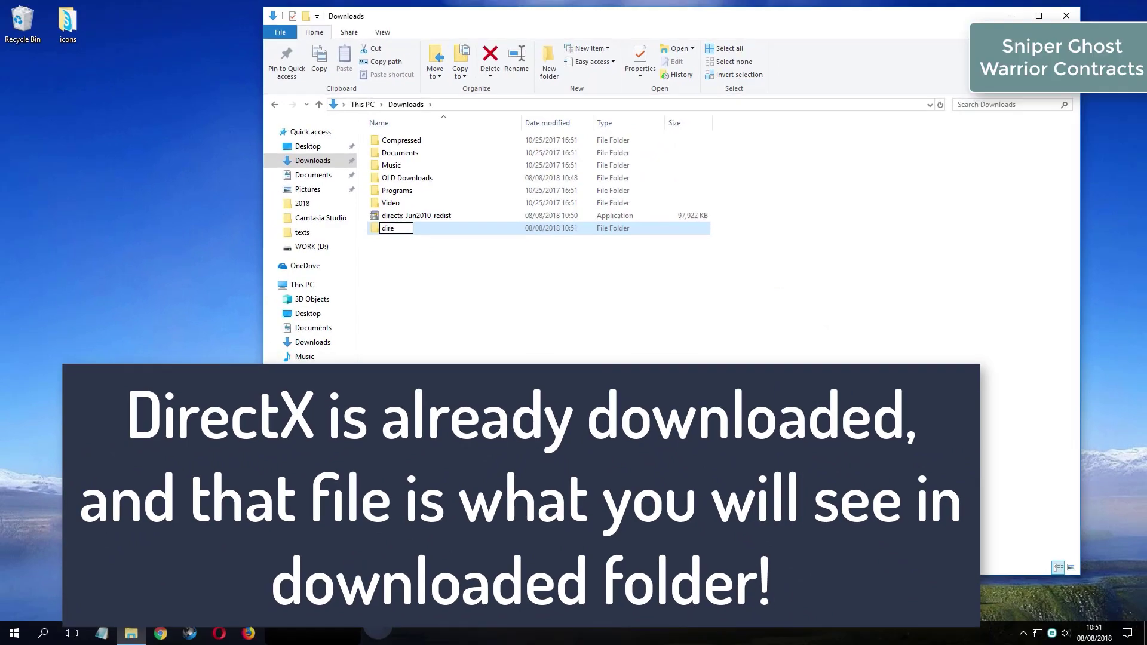
{"action": "type", "text": "ct"}
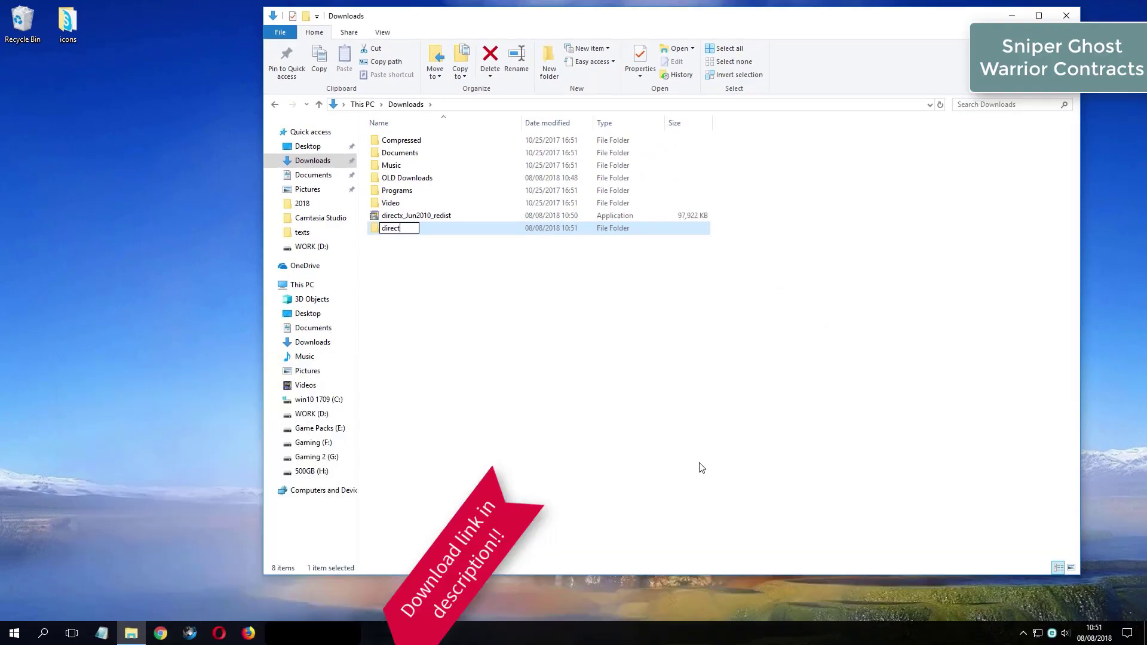
{"action": "type", "text": "x o"}
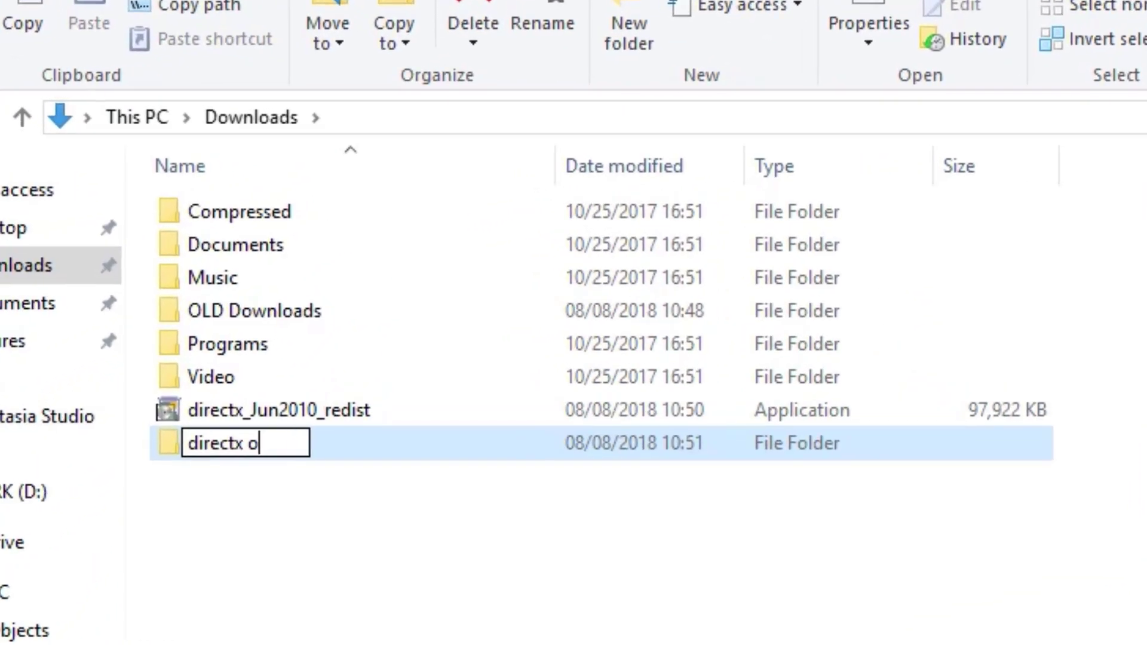
{"action": "type", "text": "ffline"}
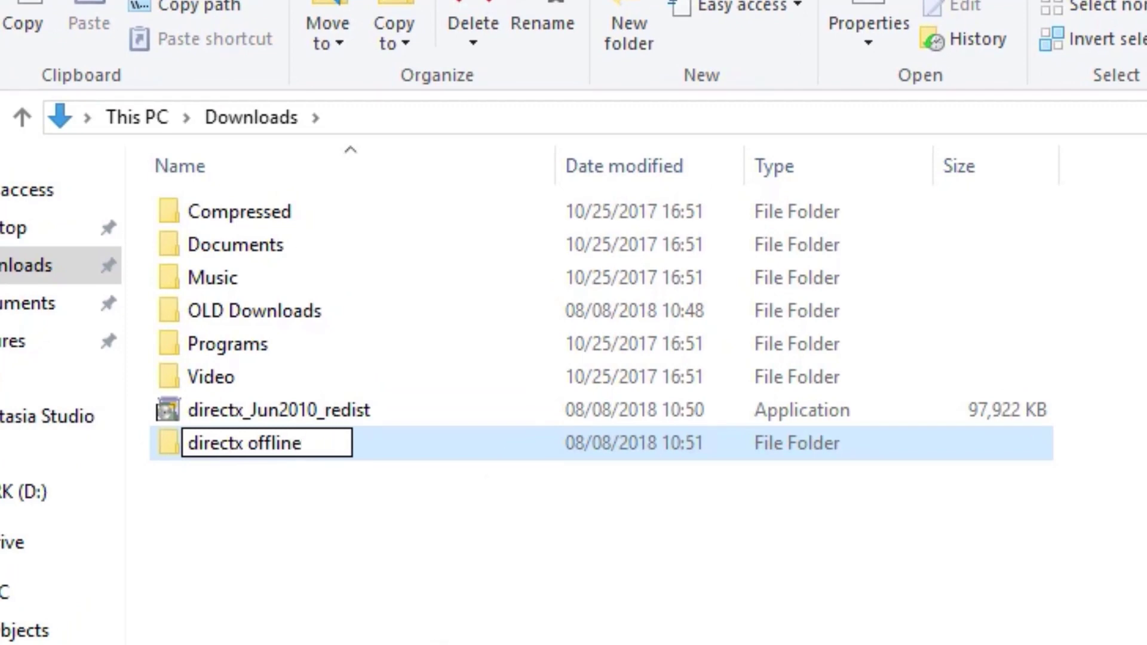
{"action": "key", "text": "Return"}
Step: Run directx_Jun2010_redist from Downloads and accept its license agreement
{"action": "left_click", "coordinate": [325, 411]}
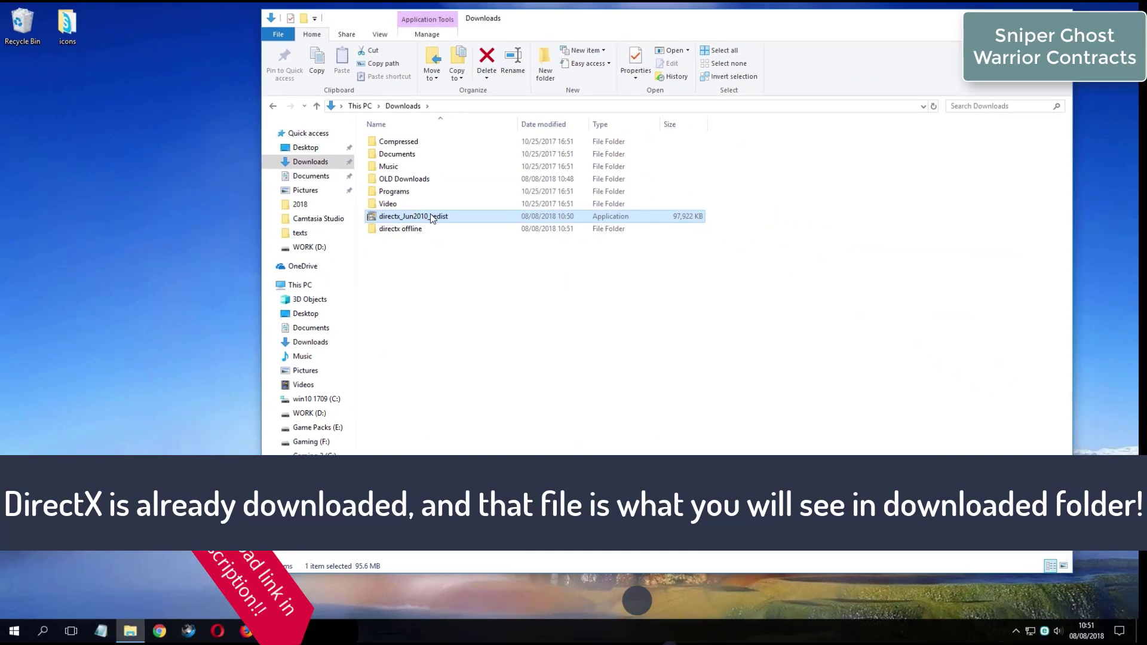
{"action": "double_click", "coordinate": [433, 218]}
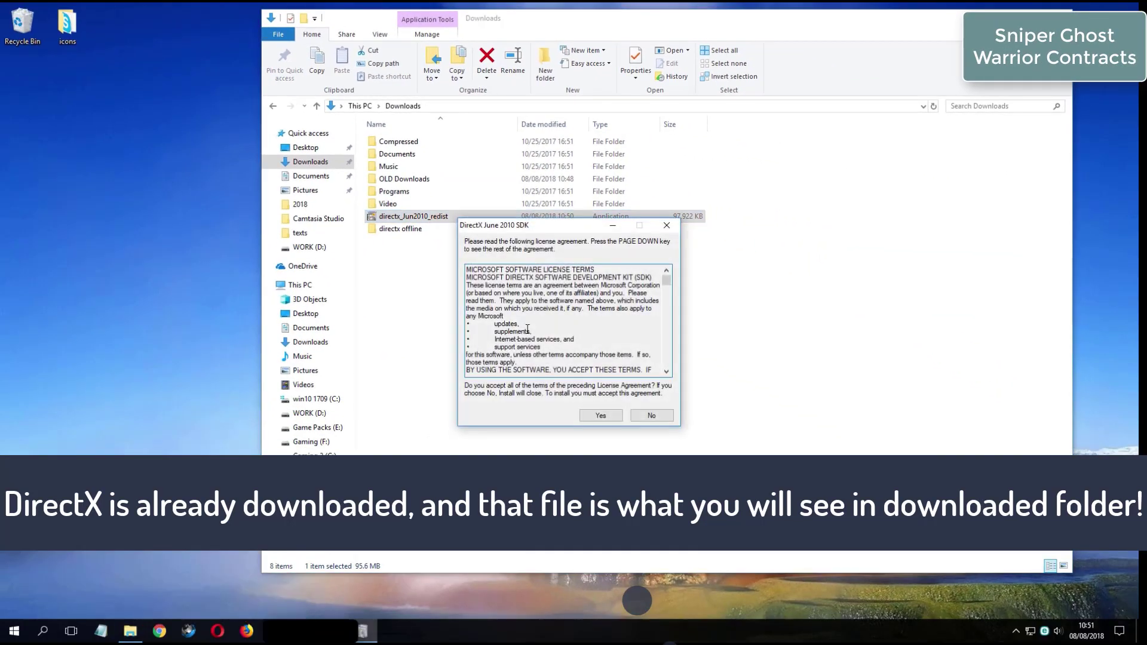
{"action": "left_click", "coordinate": [590, 417]}
Step: Choose the "directx offline" folder in Downloads as the destination and extract the DirectX files there
{"action": "left_click", "coordinate": [642, 329]}
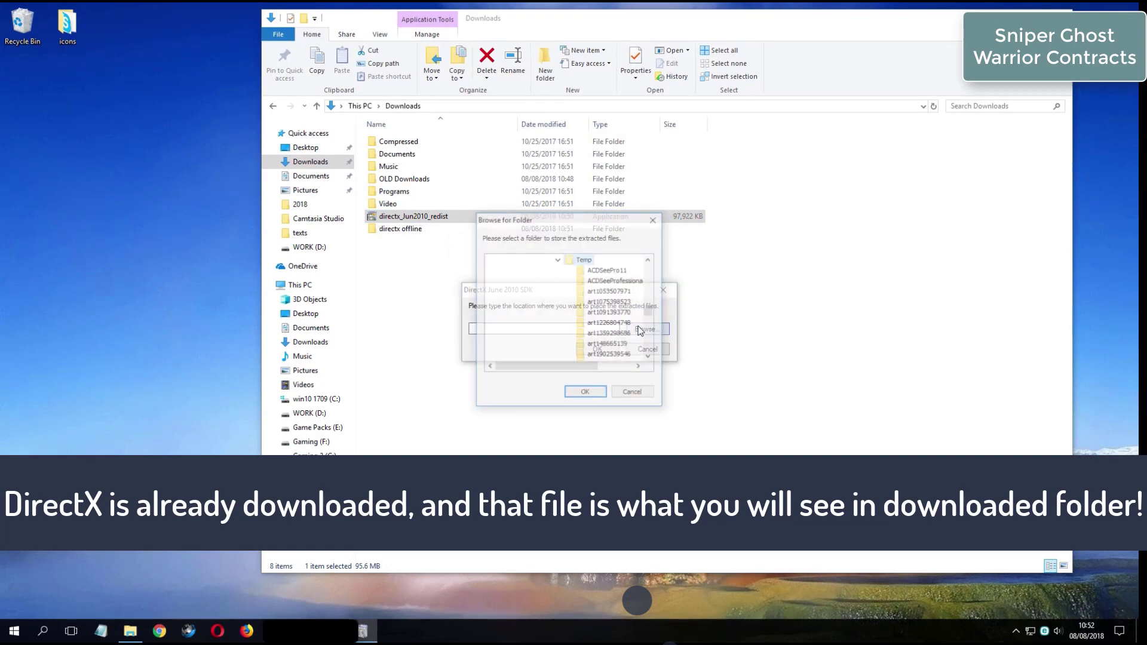
{"action": "left_click", "coordinate": [557, 259]}
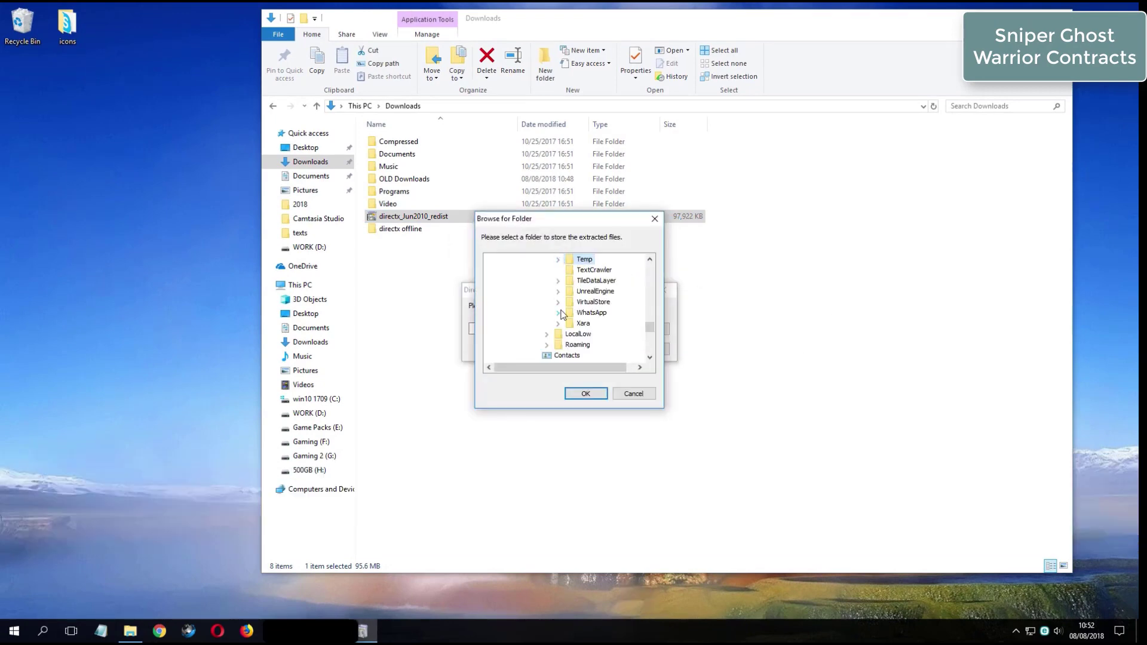
{"action": "scroll", "coordinate": [562, 314], "scroll_direction": "down", "scroll_amount": 4}
{"action": "left_click", "coordinate": [569, 259]}
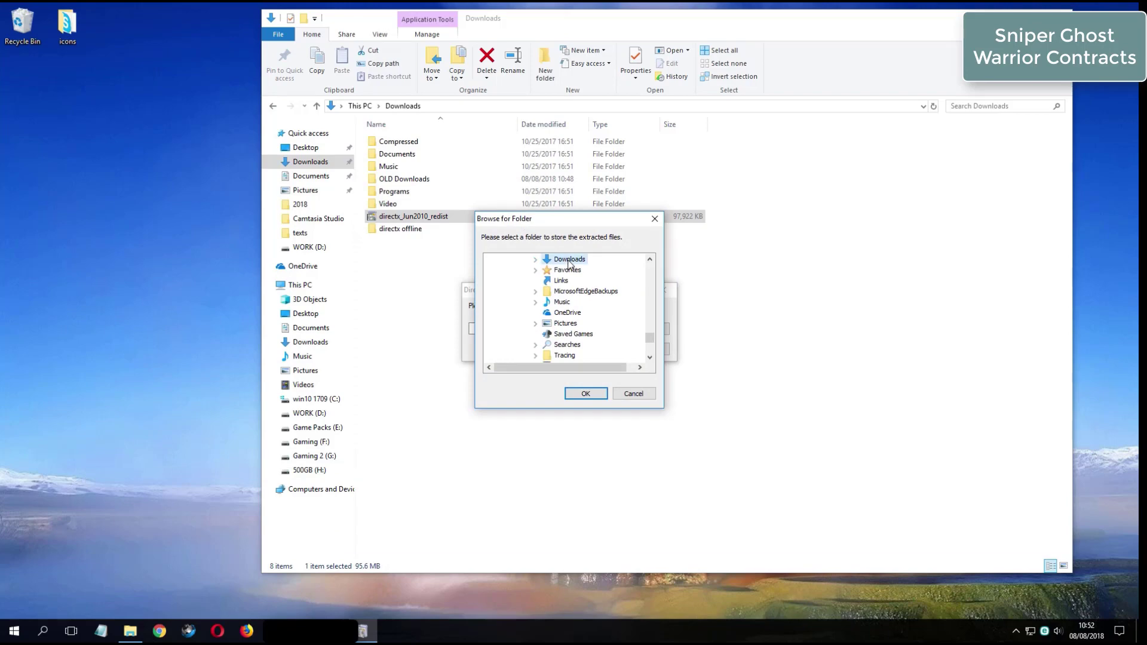
{"action": "double_click", "coordinate": [568, 261]}
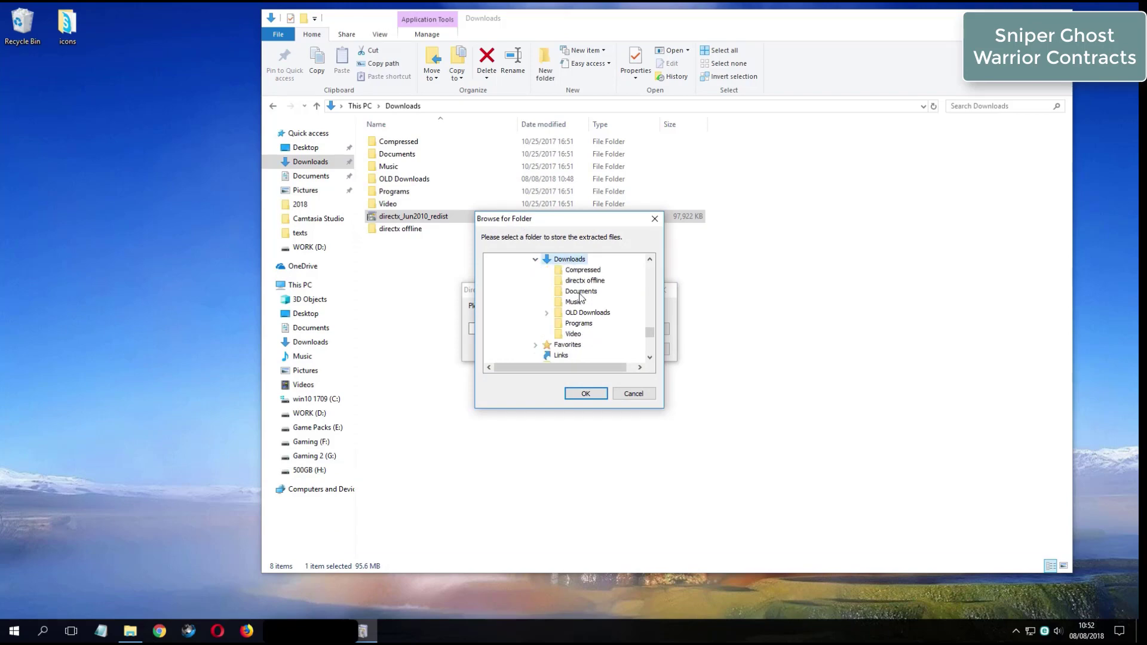
{"action": "left_click", "coordinate": [582, 281]}
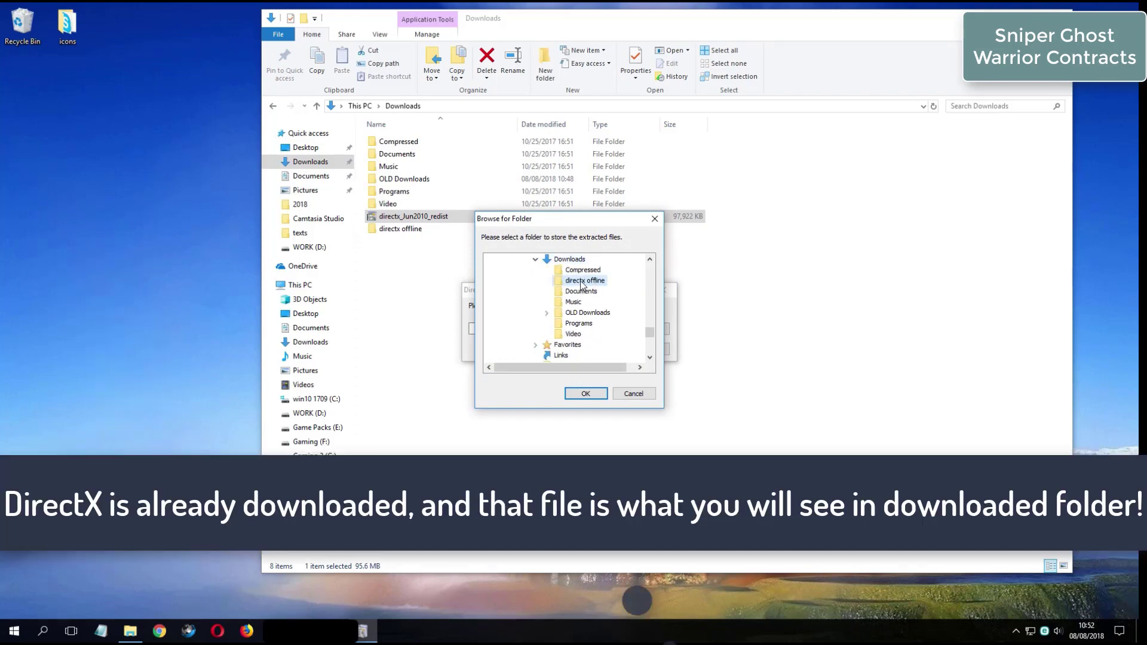
{"action": "left_click", "coordinate": [590, 395]}
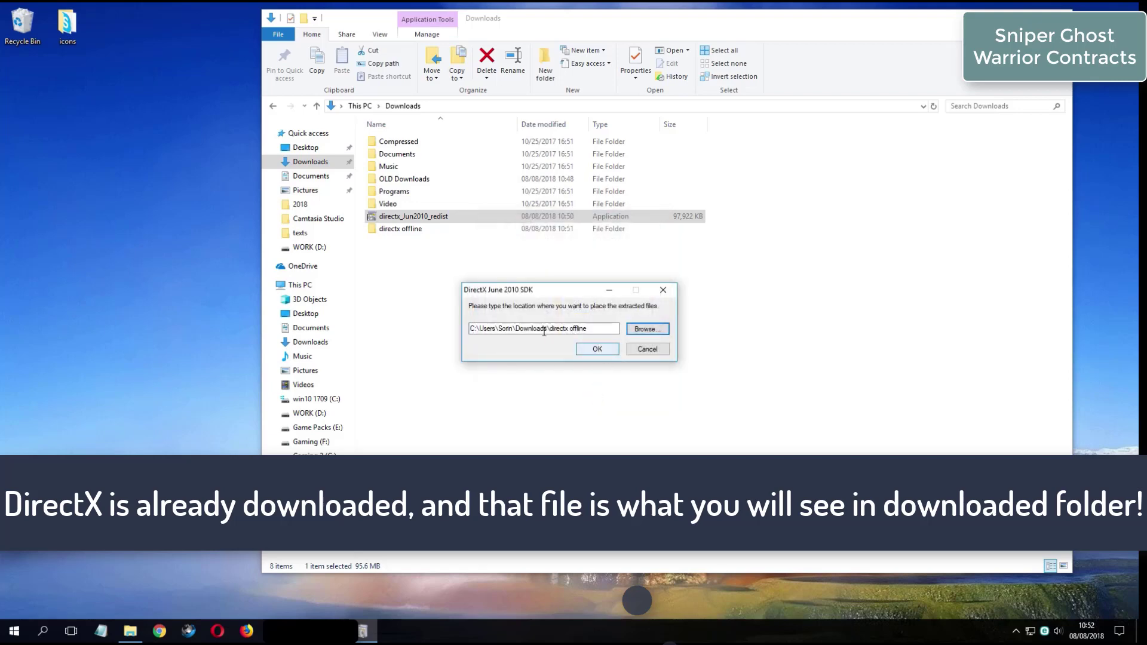
{"action": "left_click", "coordinate": [597, 349]}
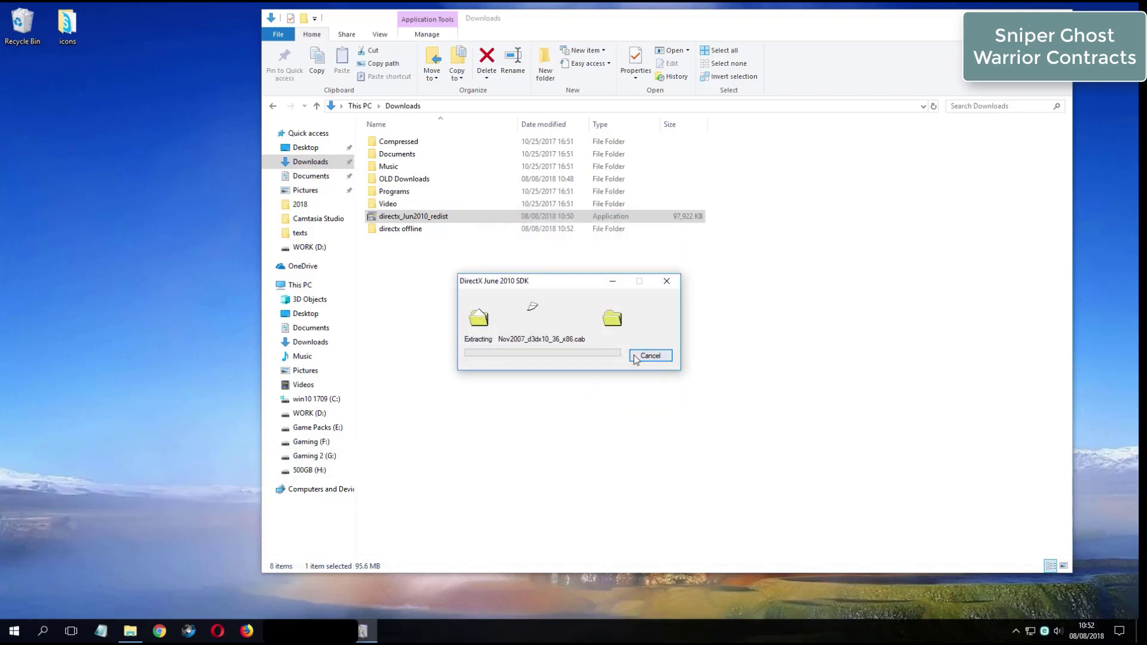
Step: Open the "directx offline" folder and launch the DXSETUP application
{"action": "double_click", "coordinate": [422, 230]}
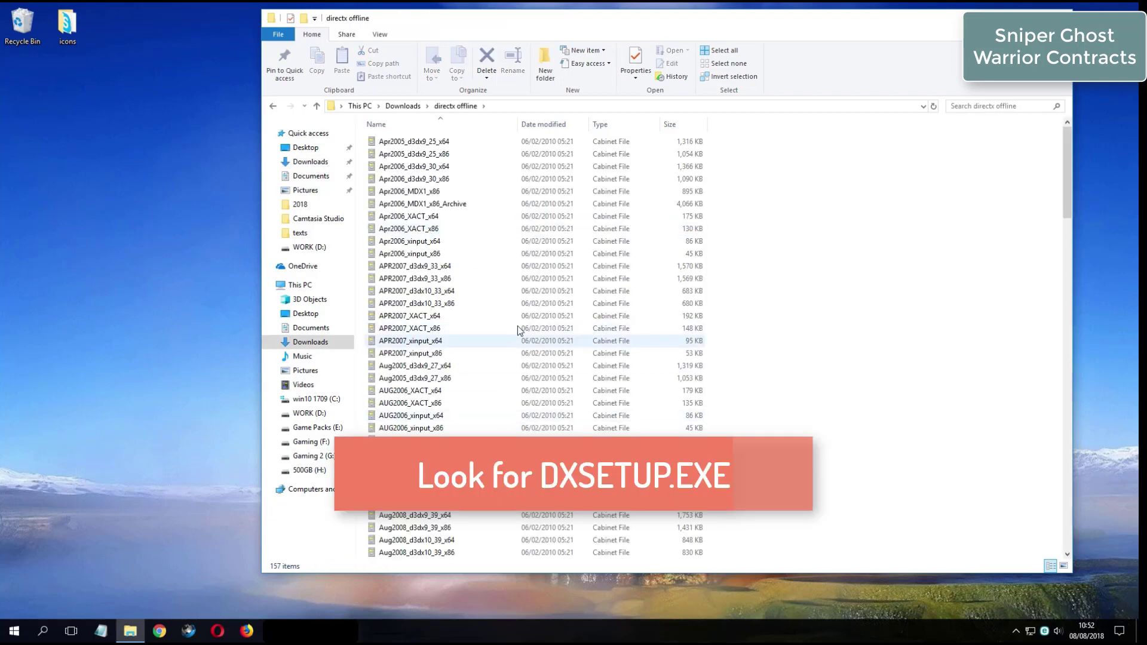
{"action": "left_click_drag", "start_coordinate": [1069, 186], "coordinate": [1071, 314]}
{"action": "double_click", "coordinate": [478, 328]}
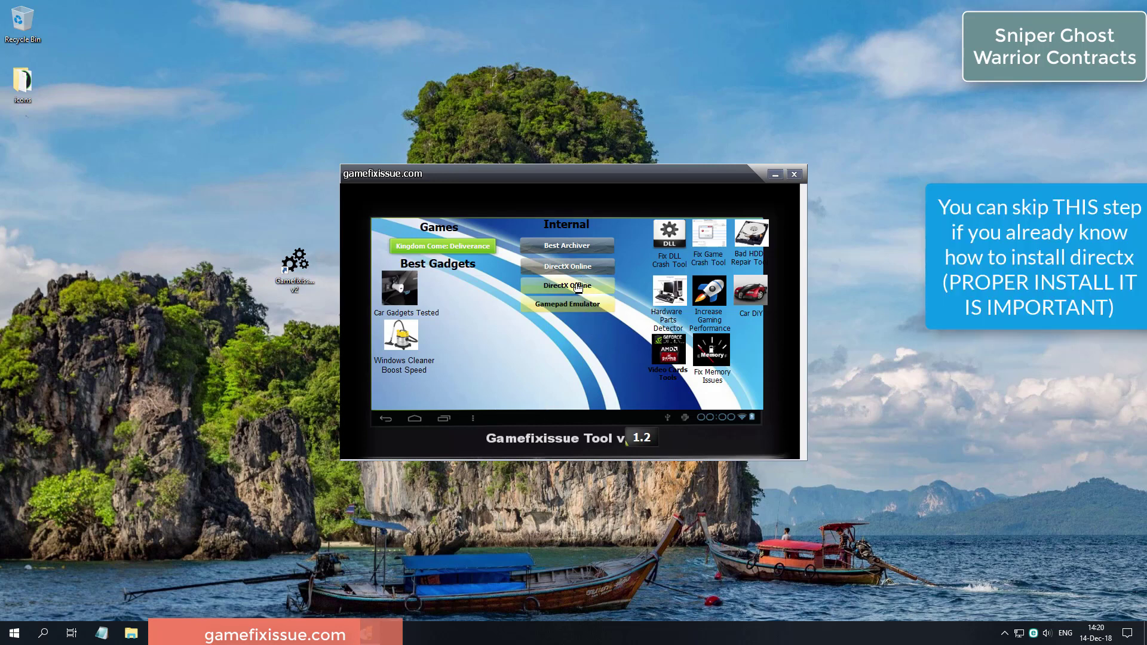
Step: Install DirectX Offline from the Gamefixissue Tool, accepting the license agreement, and close the tool when setup finishes
{"action": "left_click", "coordinate": [575, 290]}
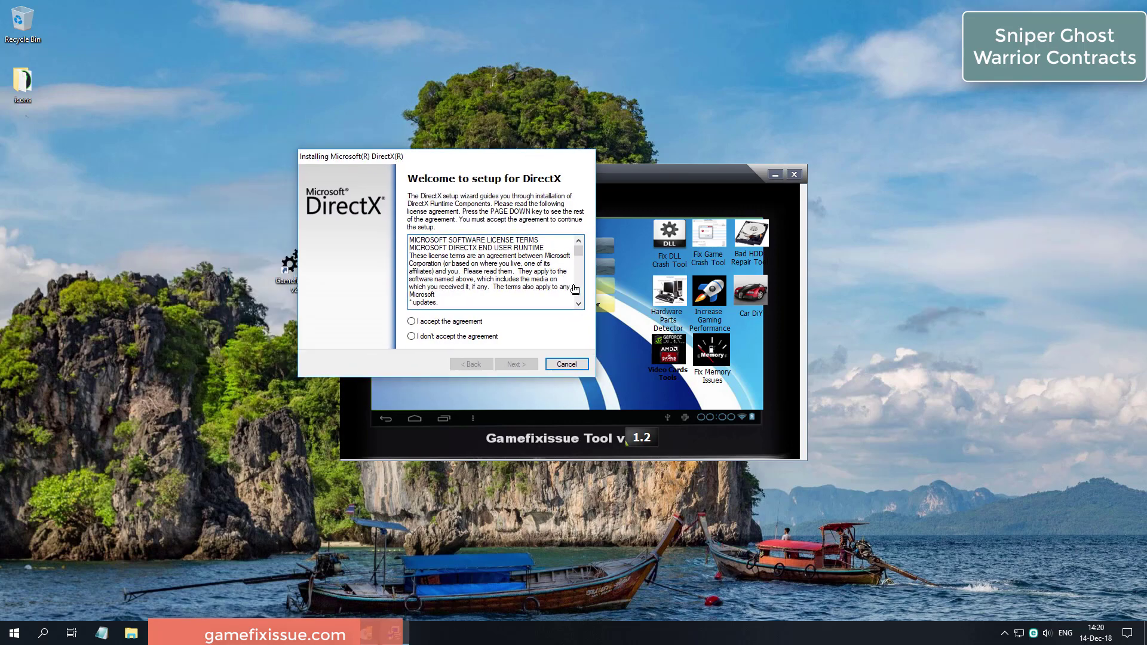
{"action": "key", "text": "alt+a"}
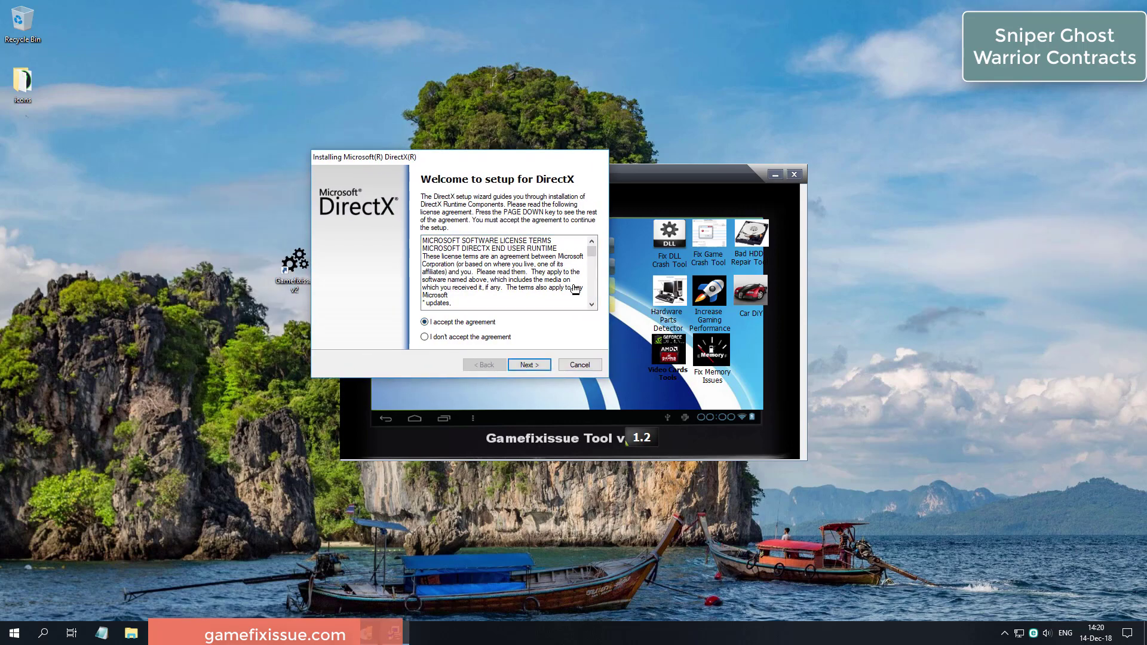
{"action": "key", "text": "Return"}
{"action": "key", "text": "Return"}
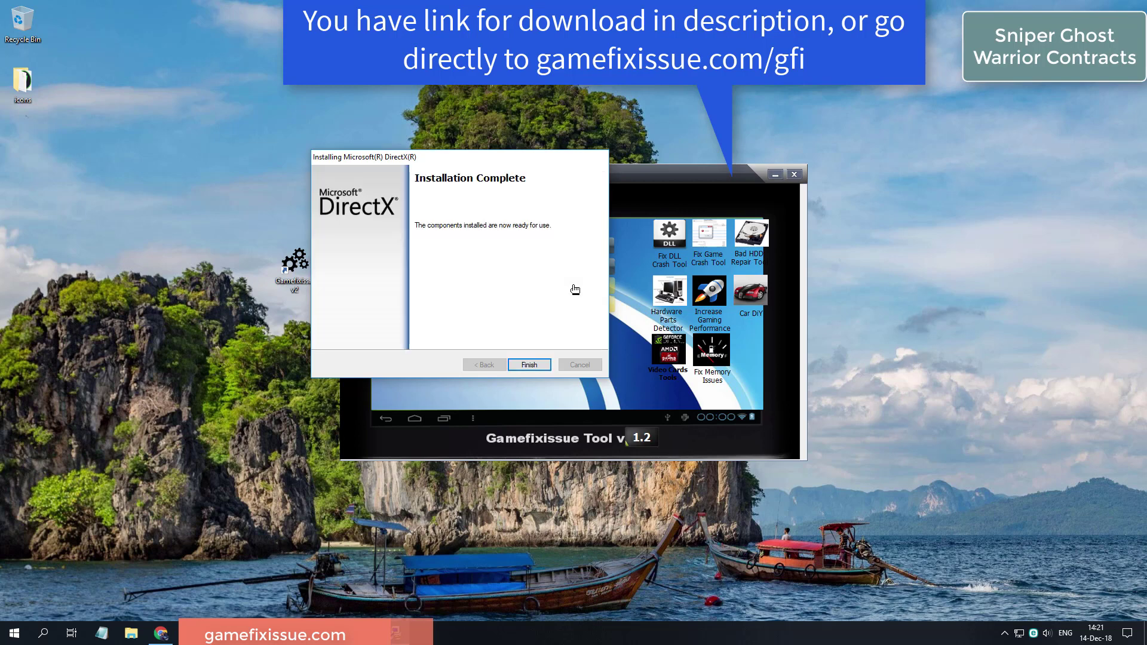
{"action": "left_click", "coordinate": [526, 363]}
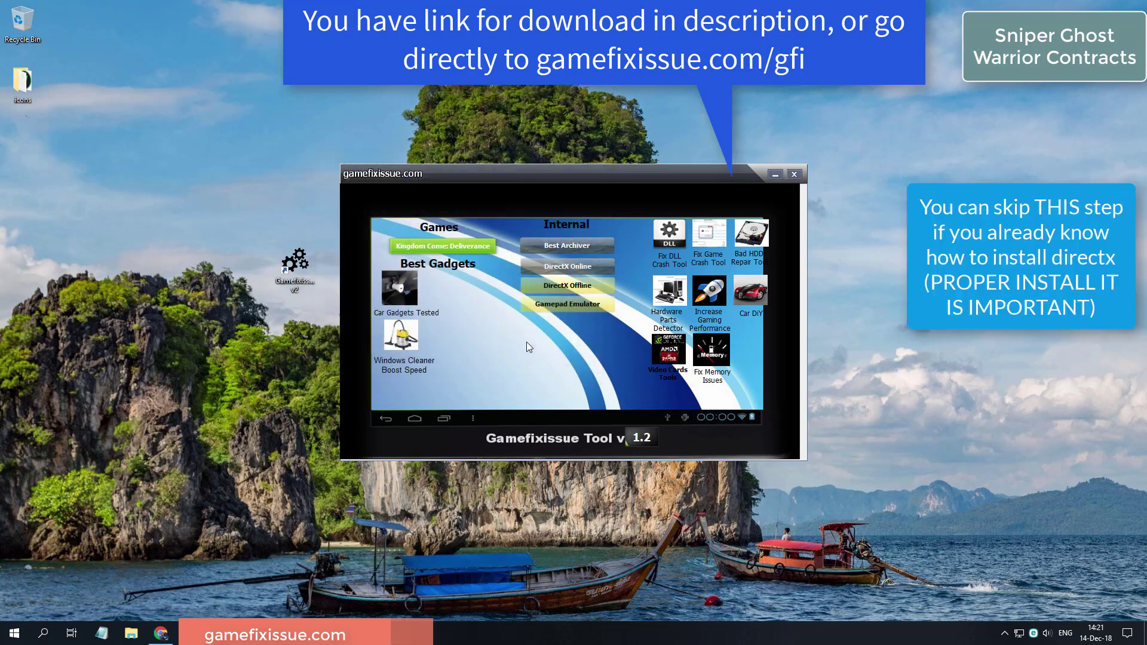
{"action": "left_click", "coordinate": [794, 176]}
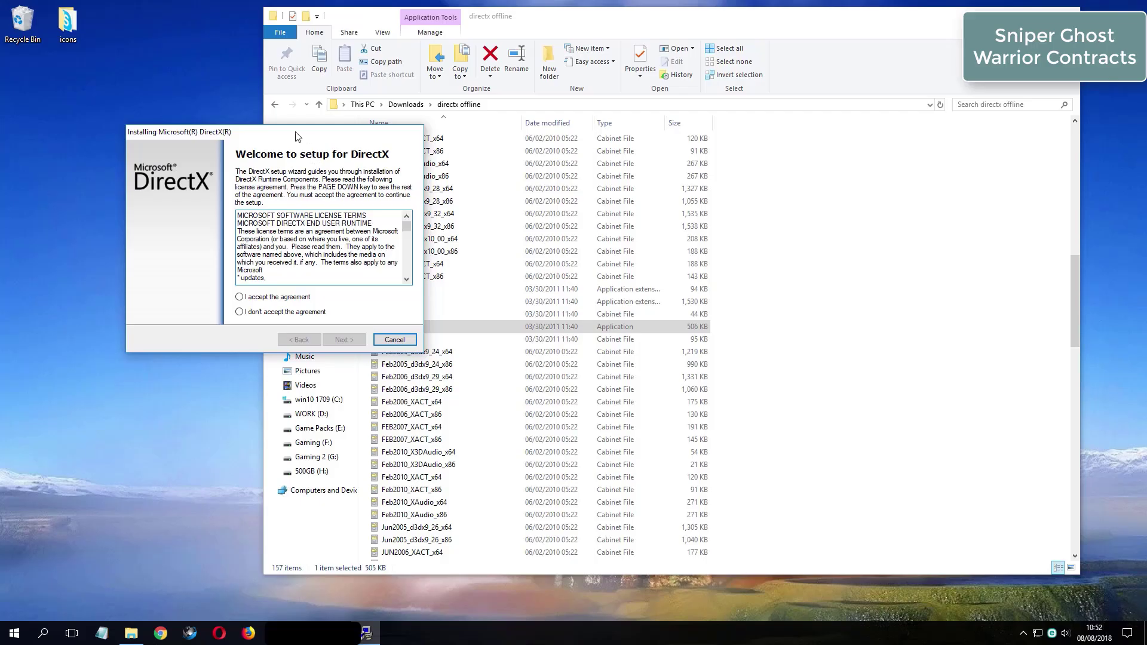
Step: Accept the agreement in the DirectX setup wizard launched from the extracted files and complete the installation
{"action": "left_click", "coordinate": [533, 304]}
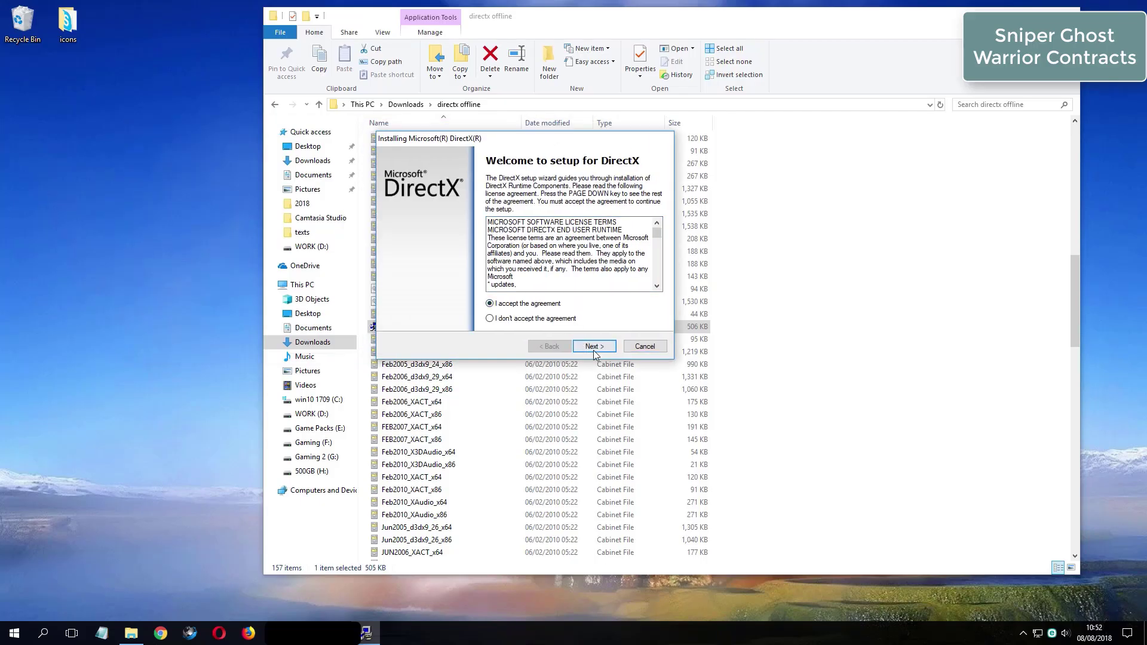
{"action": "left_click", "coordinate": [593, 349]}
{"action": "left_click", "coordinate": [593, 347]}
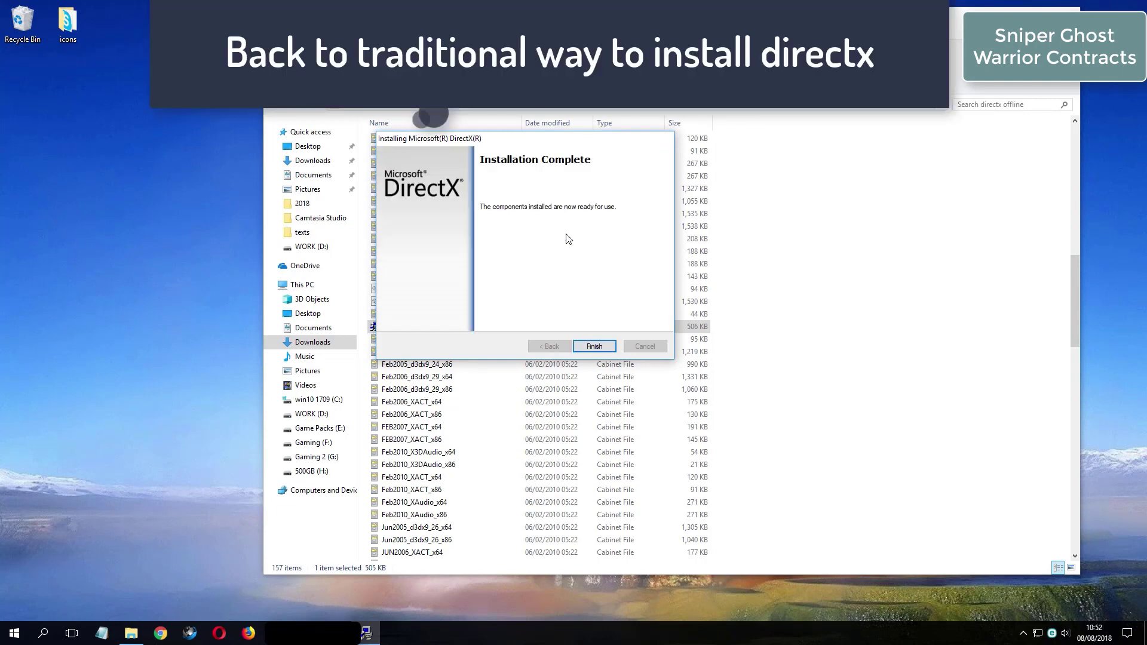
{"action": "left_click", "coordinate": [595, 348]}
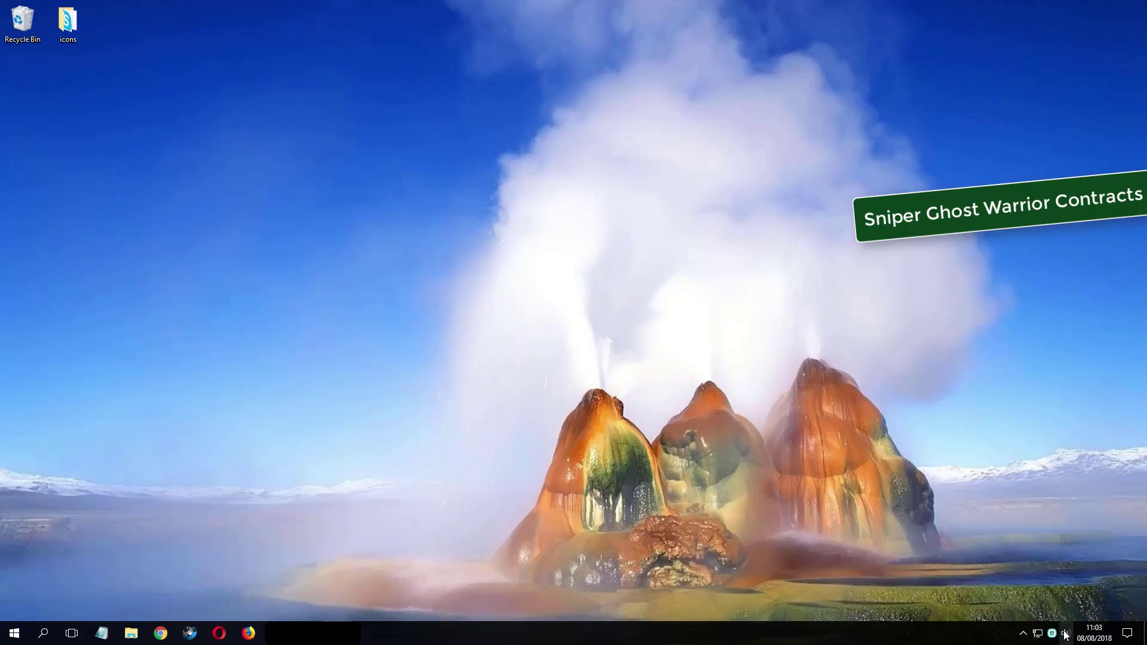
Step: Open the properties of the default Speakers device from the system's playback devices
{"action": "right_click", "coordinate": [1066, 634]}
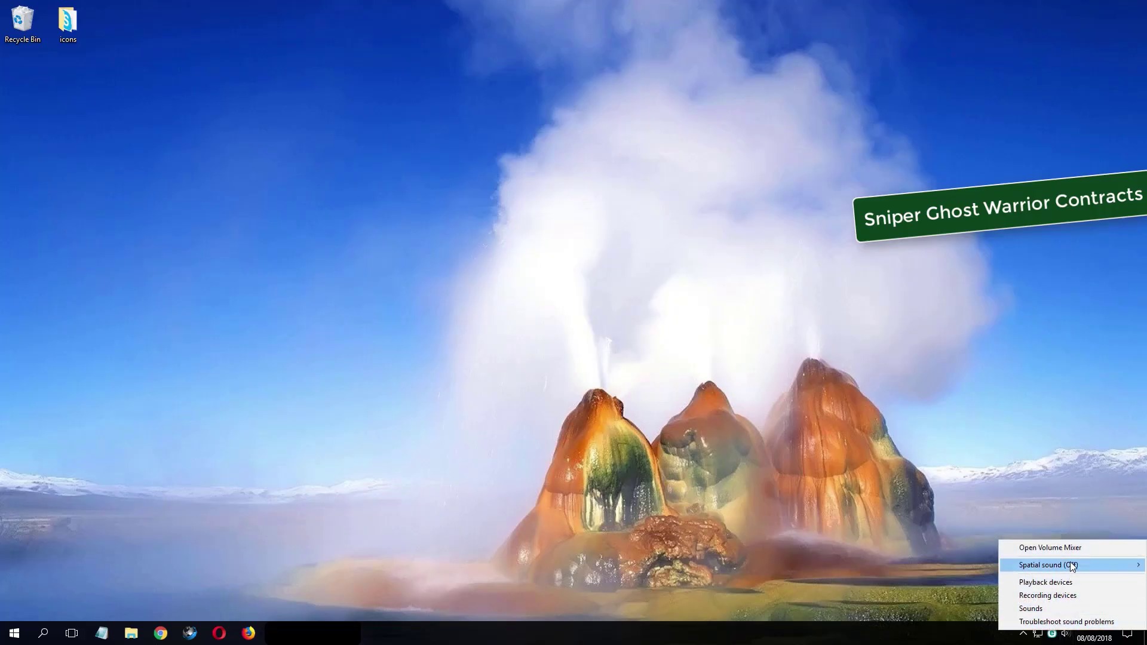
{"action": "left_click", "coordinate": [1047, 587]}
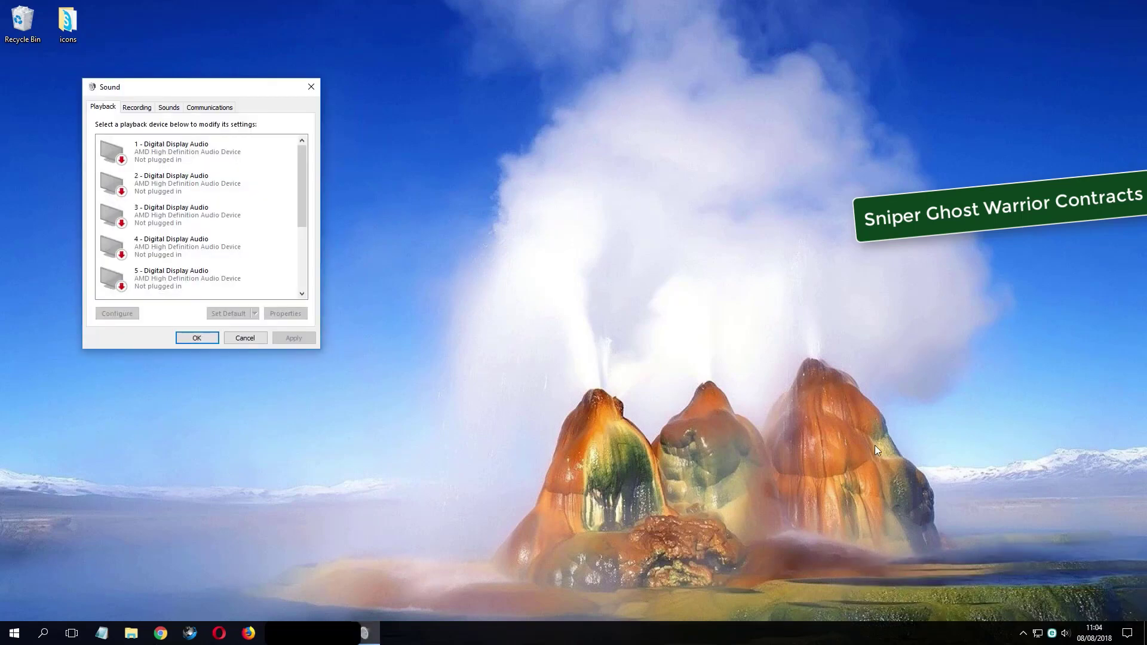
{"action": "left_click_drag", "start_coordinate": [205, 90], "coordinate": [460, 140]}
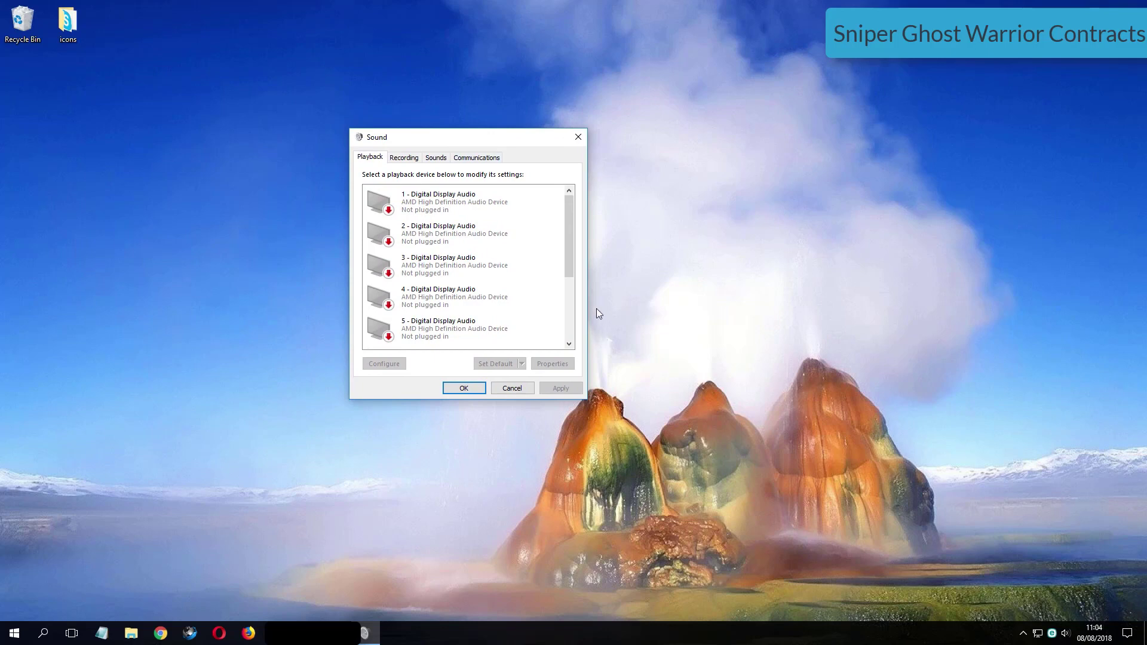
{"action": "left_click_drag", "start_coordinate": [571, 217], "coordinate": [571, 279]}
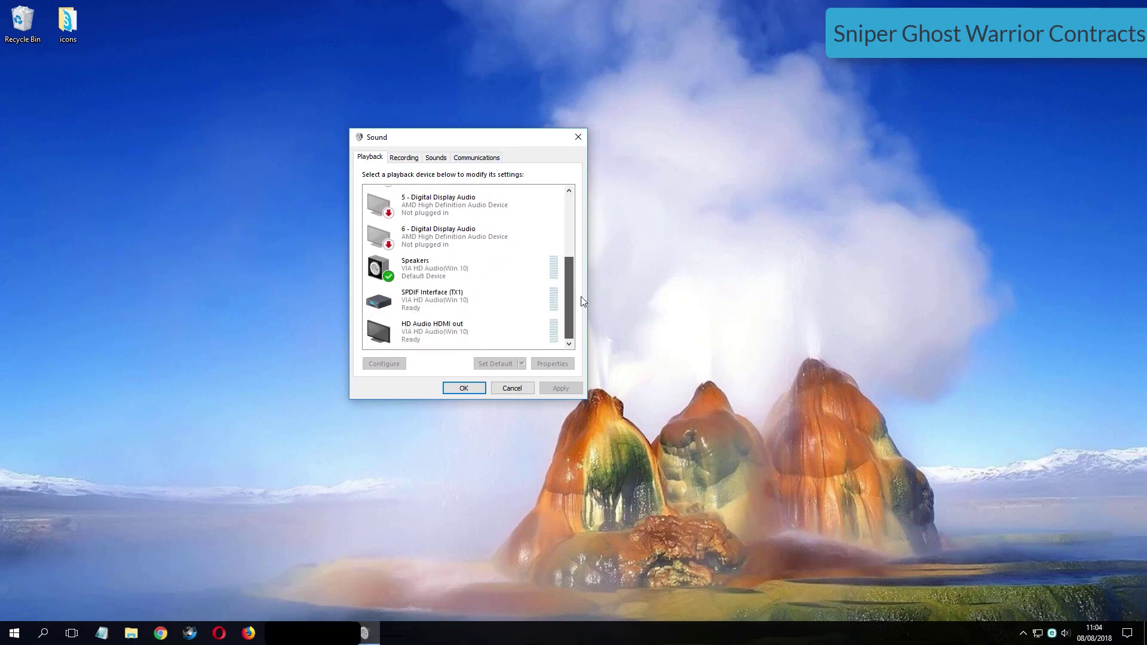
{"action": "left_click", "coordinate": [385, 280]}
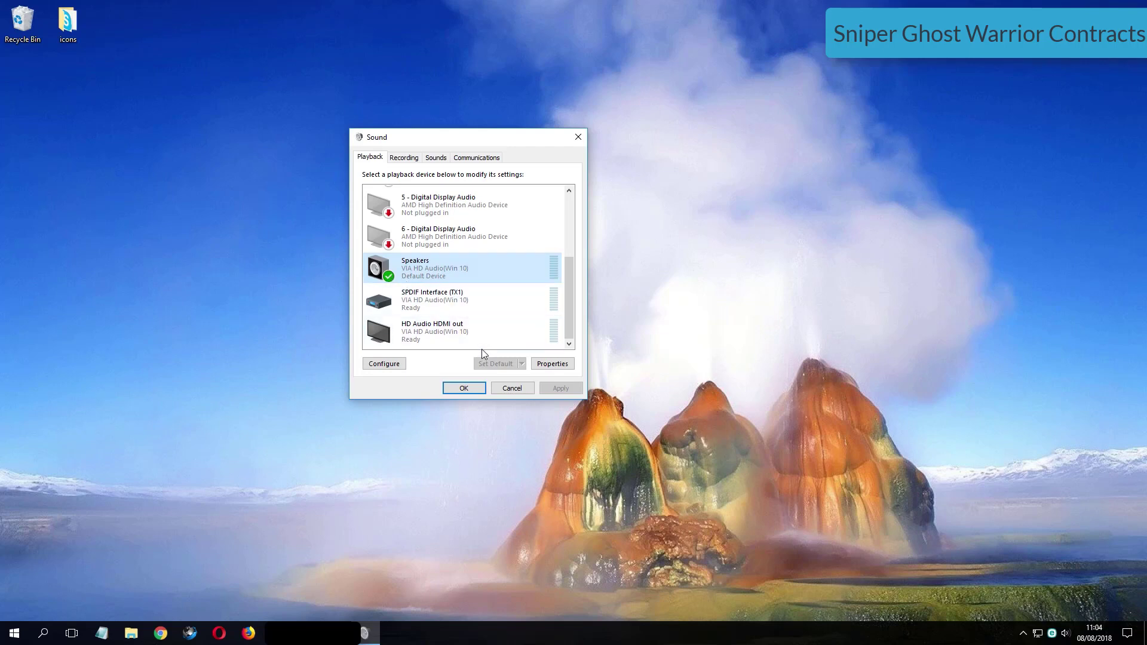
{"action": "key", "text": "Tab"}
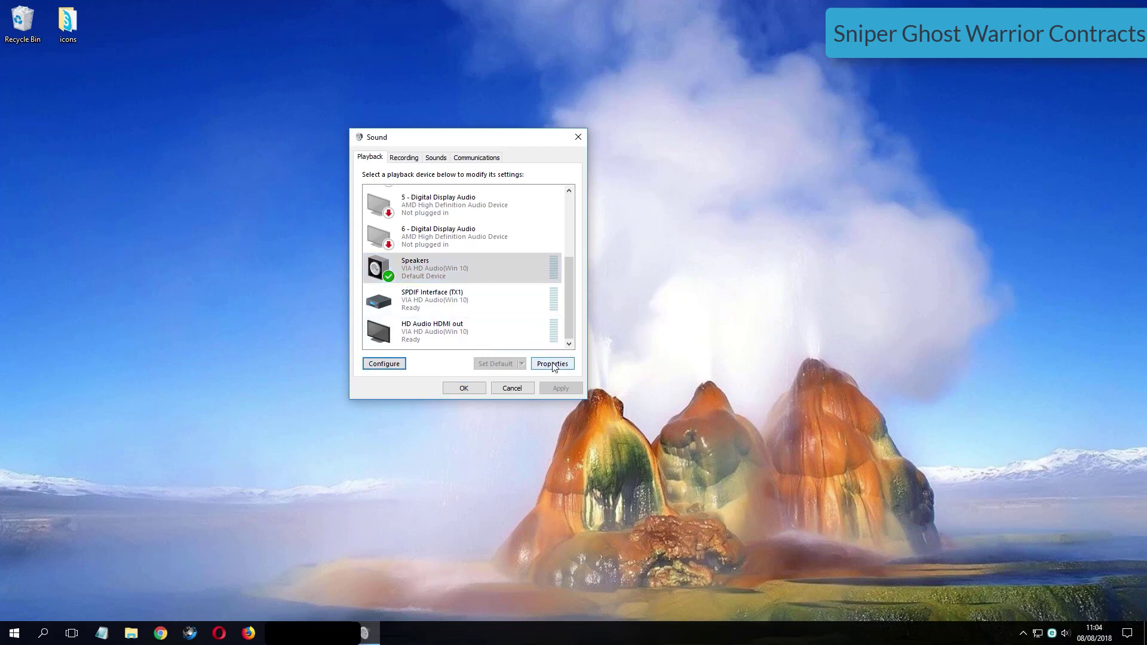
{"action": "left_click", "coordinate": [553, 364]}
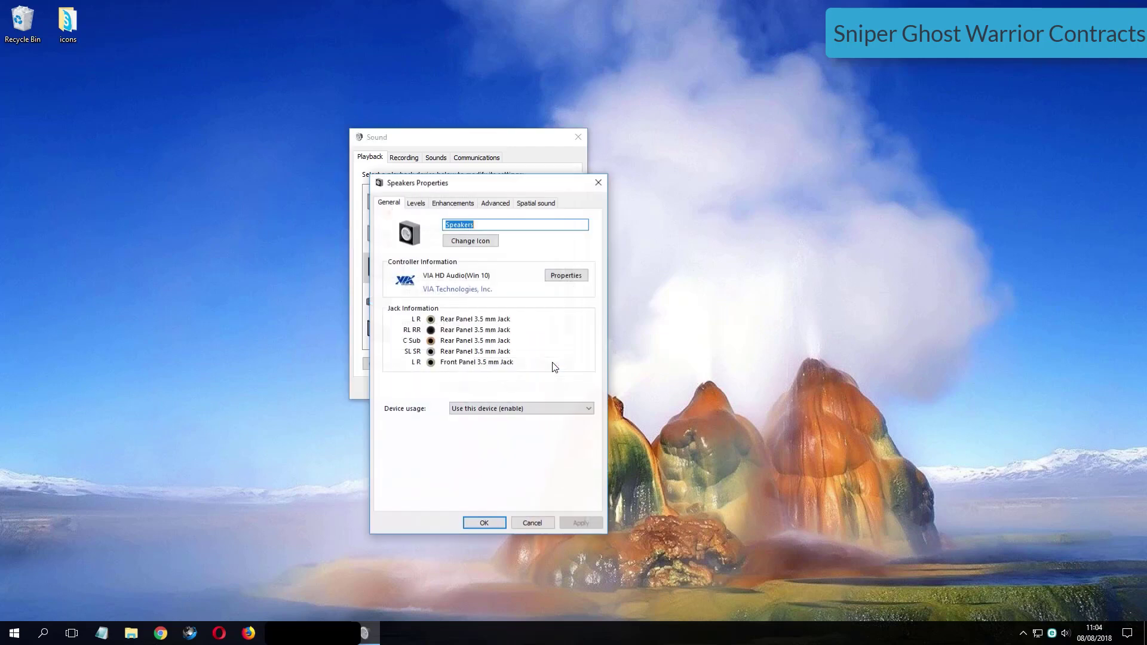
Step: Try 24 bit, 192000 Hz (Studio Quality) as the Speakers' default format, and switch it to 16 bit, 44100 Hz (CD Quality)
{"action": "left_click", "coordinate": [492, 205]}
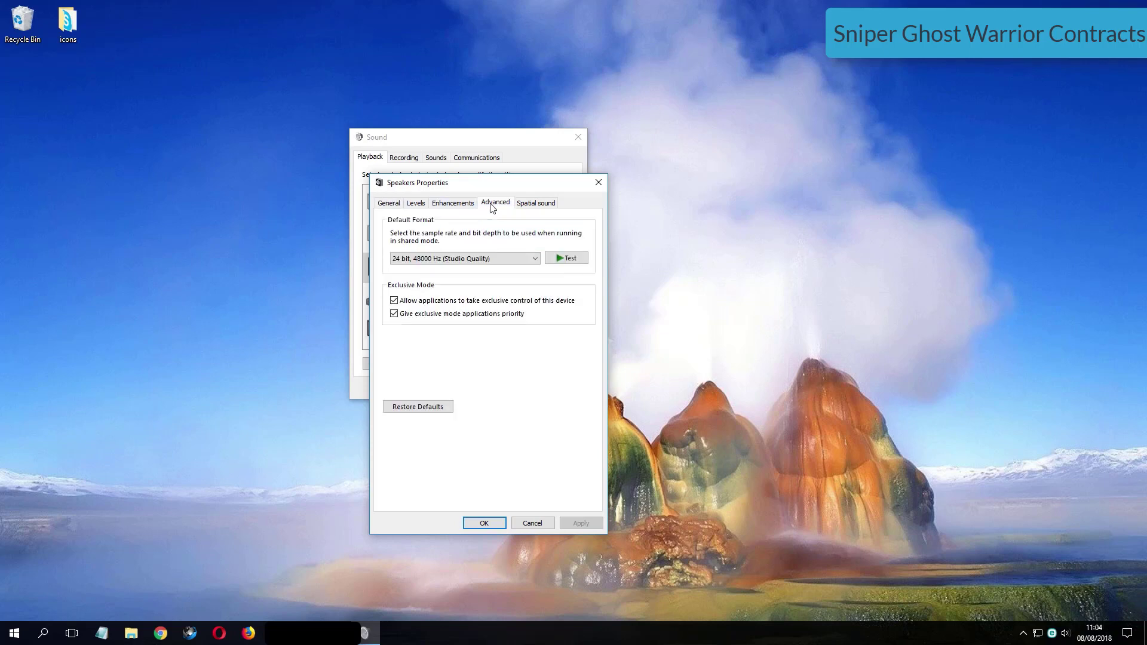
{"action": "left_click", "coordinate": [467, 260]}
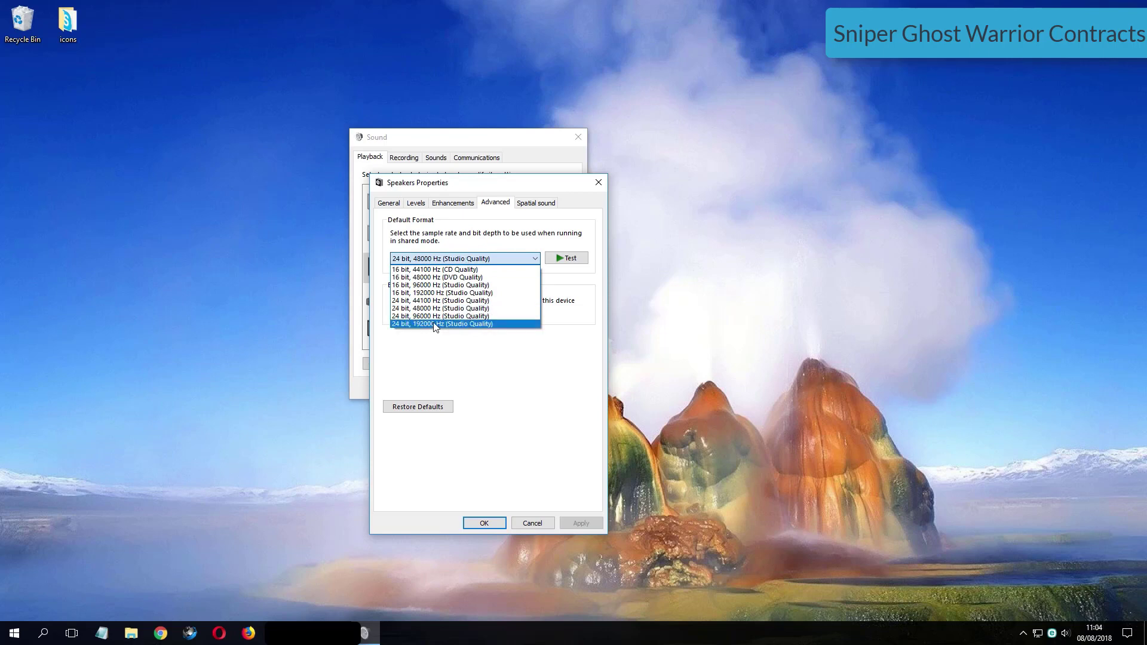
{"action": "left_click", "coordinate": [435, 324]}
{"action": "left_click", "coordinate": [460, 258]}
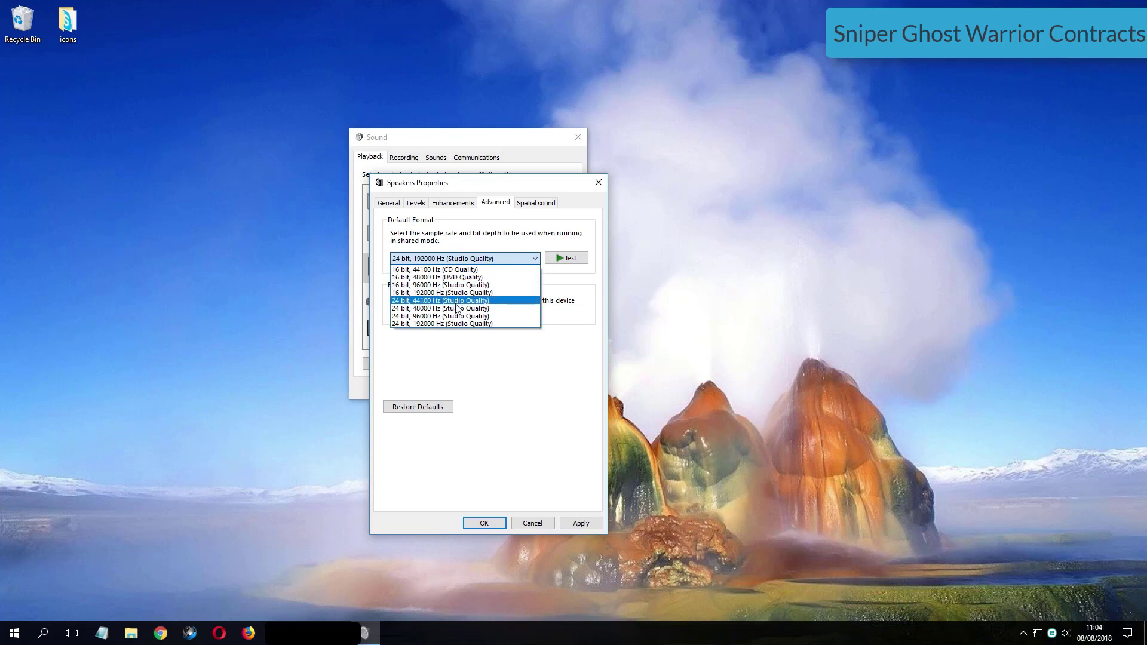
{"action": "left_click", "coordinate": [452, 270]}
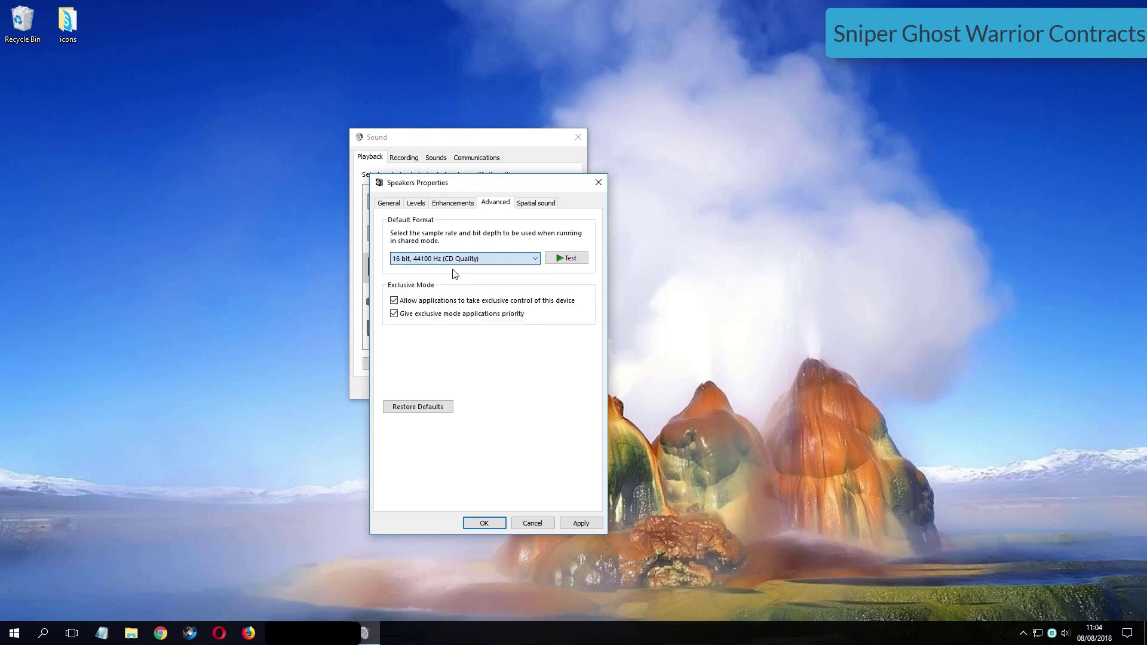
Step: Apply the Speakers' CD Quality default format, agreeing to continue while the device is in use, and close the sound settings
{"action": "left_click", "coordinate": [592, 523]}
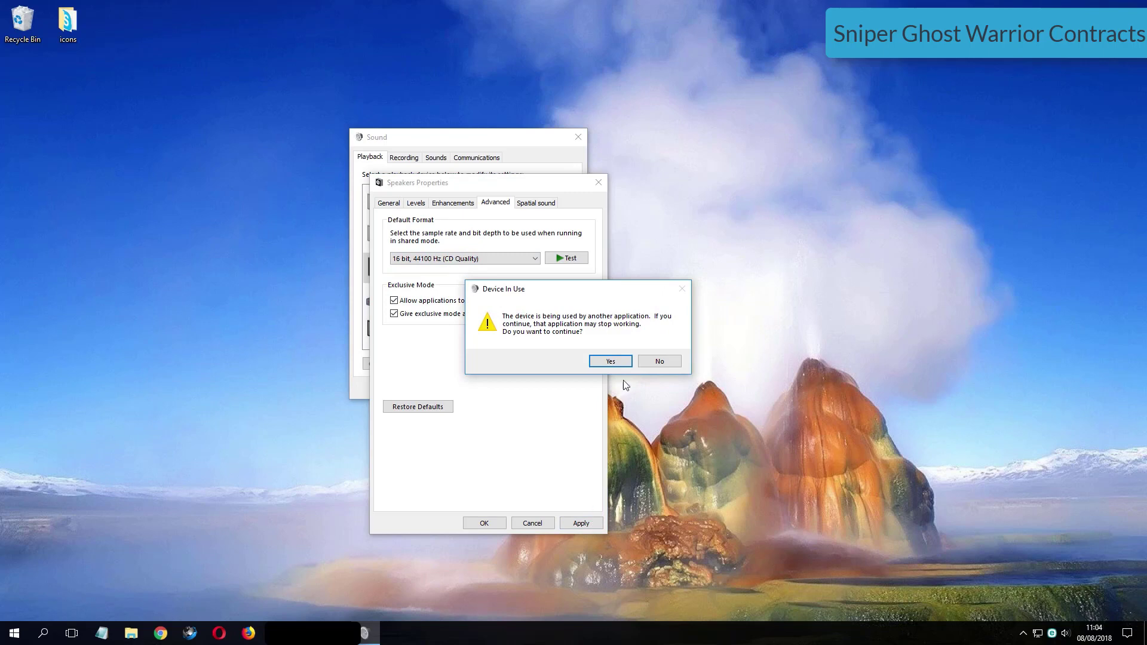
{"action": "left_click", "coordinate": [596, 362]}
{"action": "left_click", "coordinate": [484, 524]}
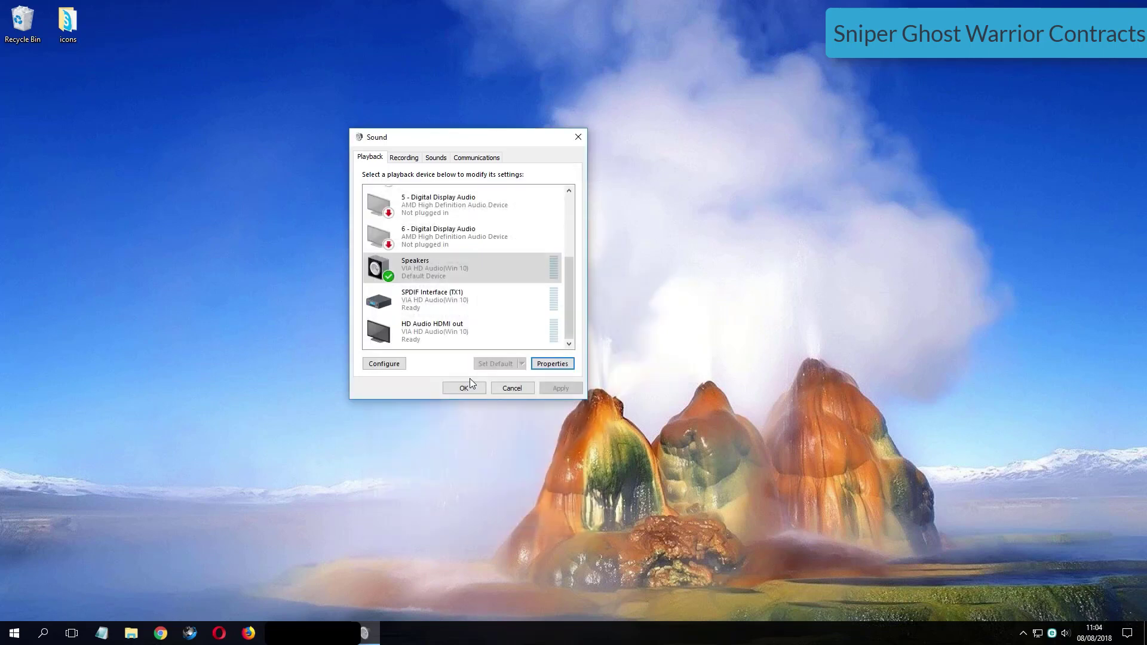
{"action": "left_click", "coordinate": [467, 384]}
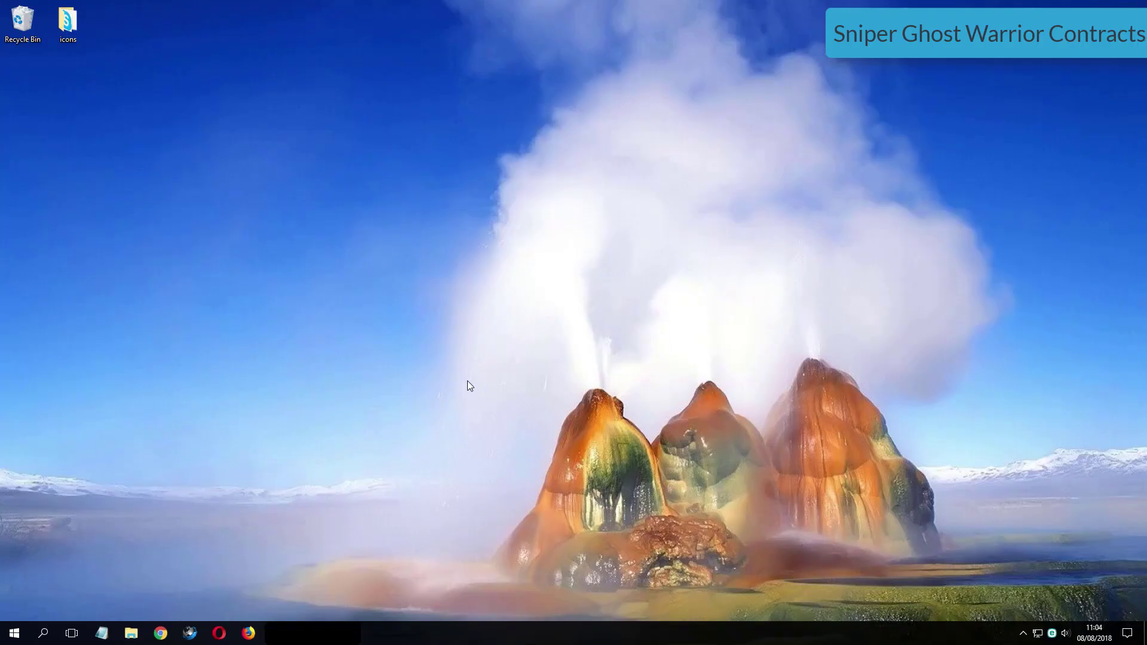
Step: Reopen the system's playback devices and open the properties of the default Speakers device
{"action": "right_click", "coordinate": [467, 381]}
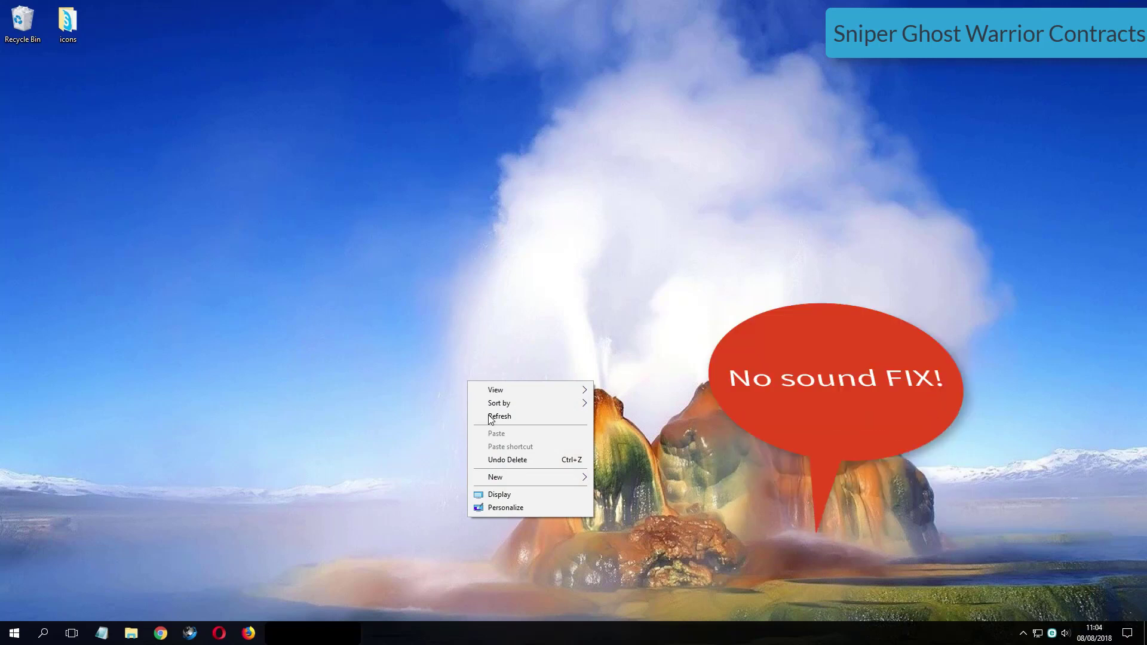
{"action": "right_click", "coordinate": [1066, 634]}
{"action": "left_click", "coordinate": [1047, 584]}
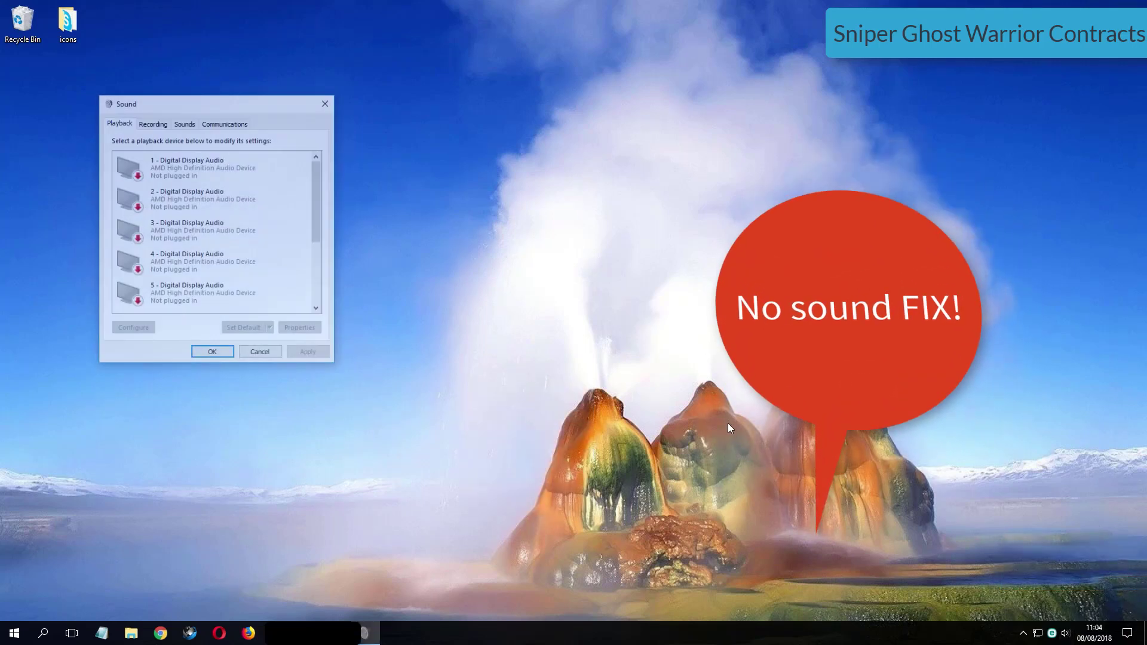
{"action": "left_click_drag", "start_coordinate": [178, 93], "coordinate": [319, 130]}
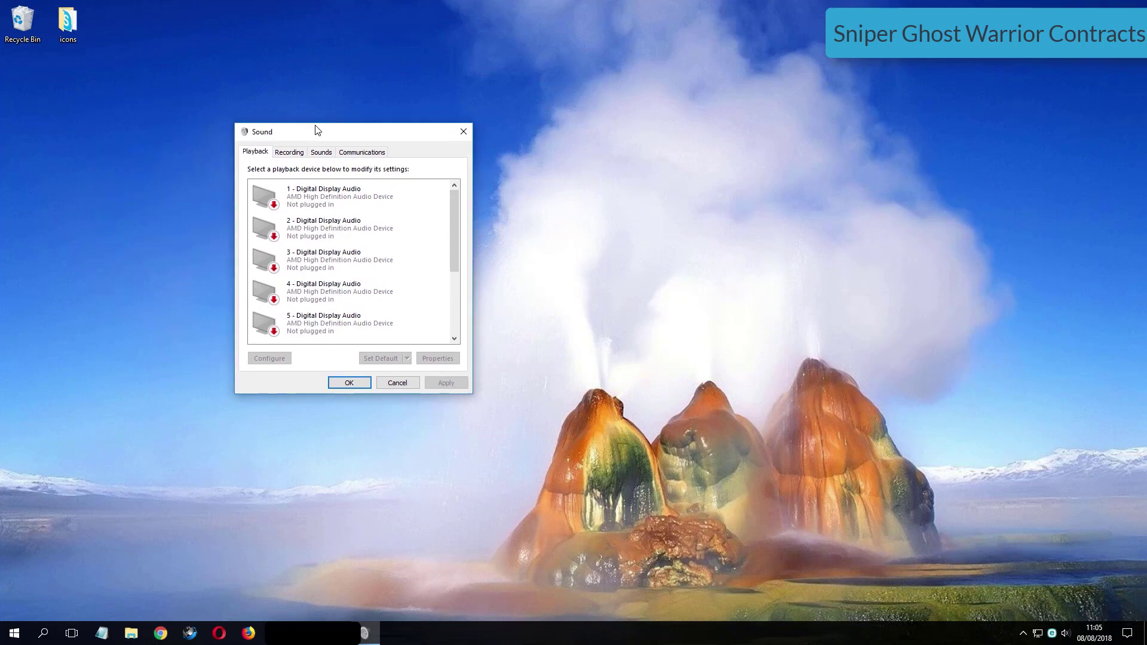
{"action": "scroll", "coordinate": [416, 260], "scroll_direction": "down", "scroll_amount": 1}
{"action": "scroll", "coordinate": [417, 260], "scroll_direction": "down", "scroll_amount": 2}
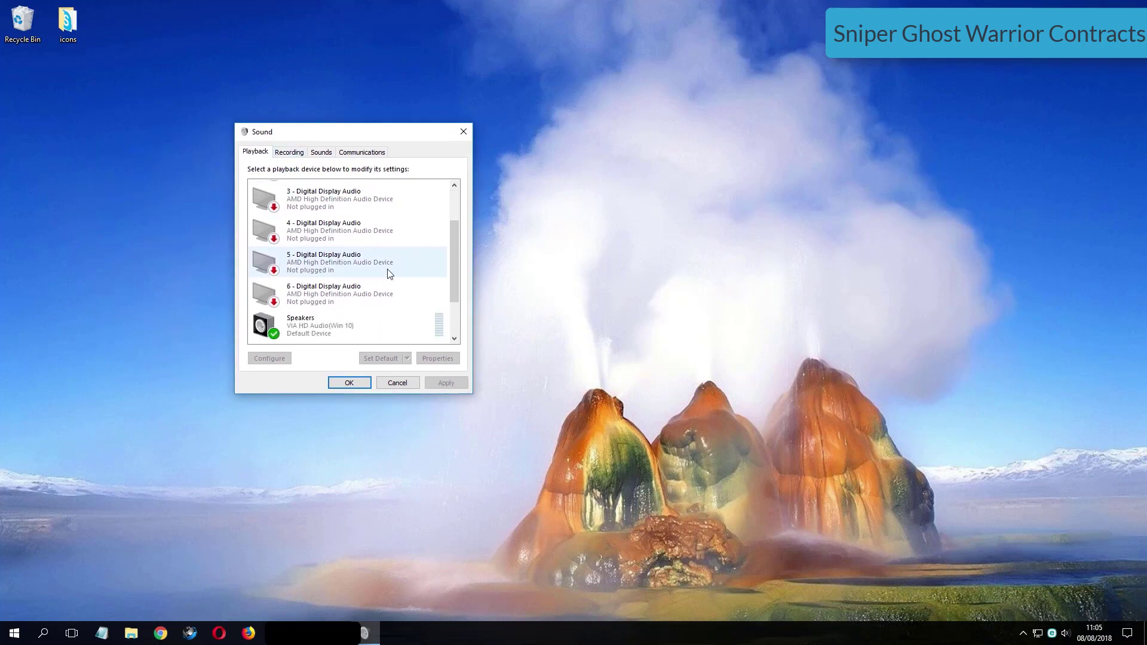
{"action": "left_click", "coordinate": [317, 306]}
{"action": "double_click", "coordinate": [317, 306]}
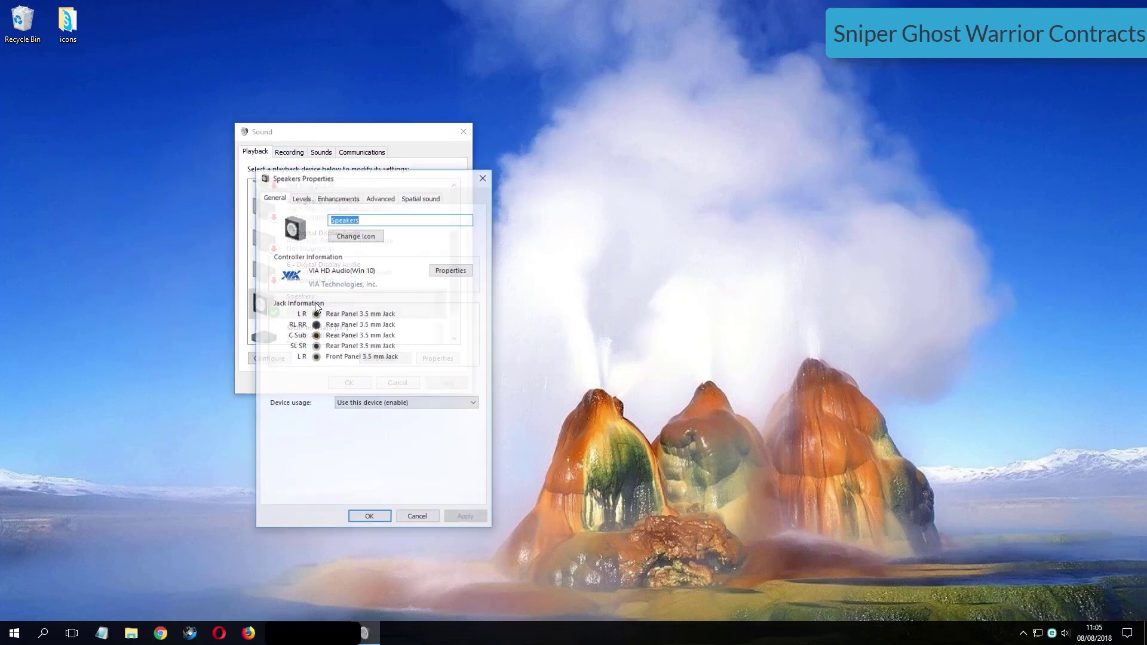
Step: Set the Speakers' default format to 24 bit, 192000 Hz (Studio Quality) and save the device properties
{"action": "left_click", "coordinate": [382, 199]}
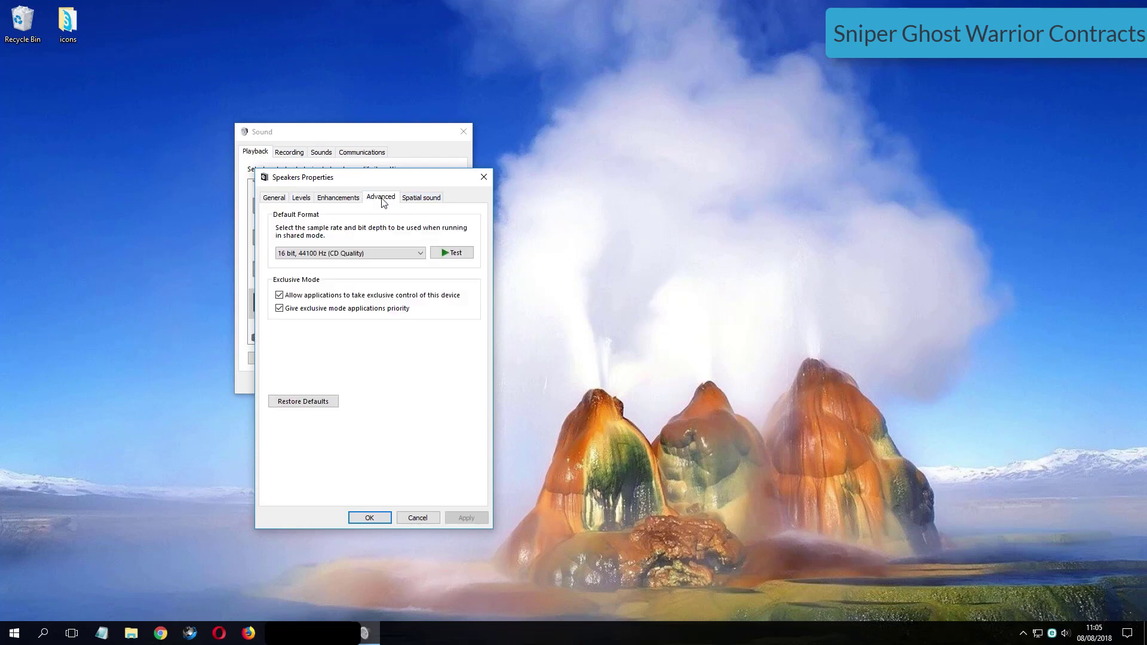
{"action": "left_click", "coordinate": [358, 255]}
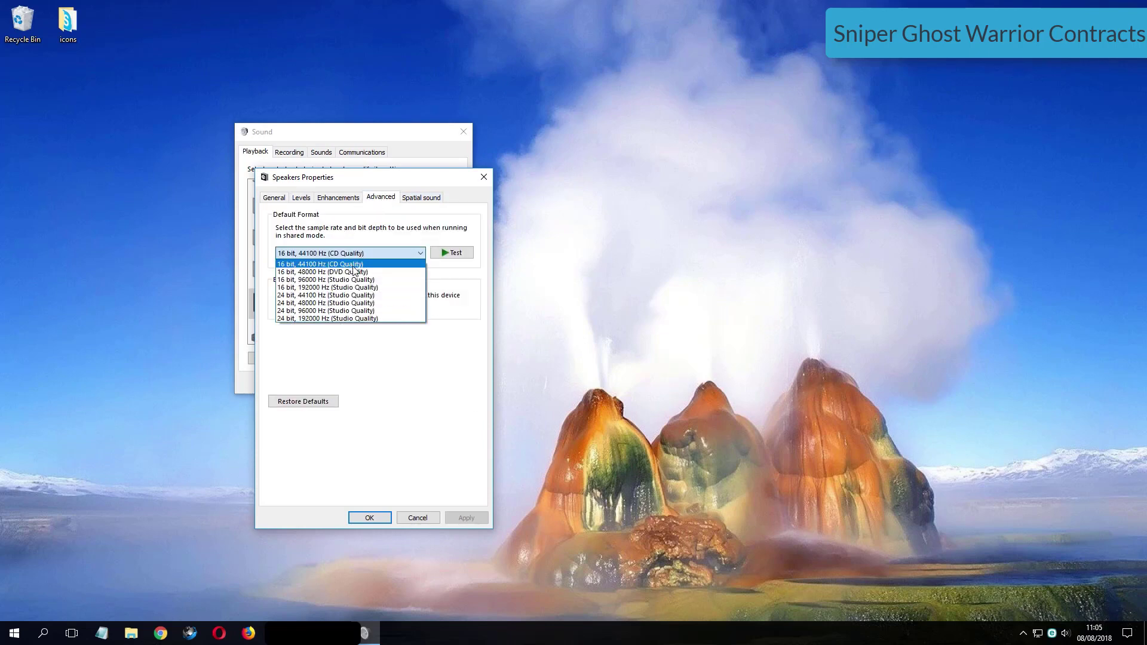
{"action": "left_click", "coordinate": [380, 318]}
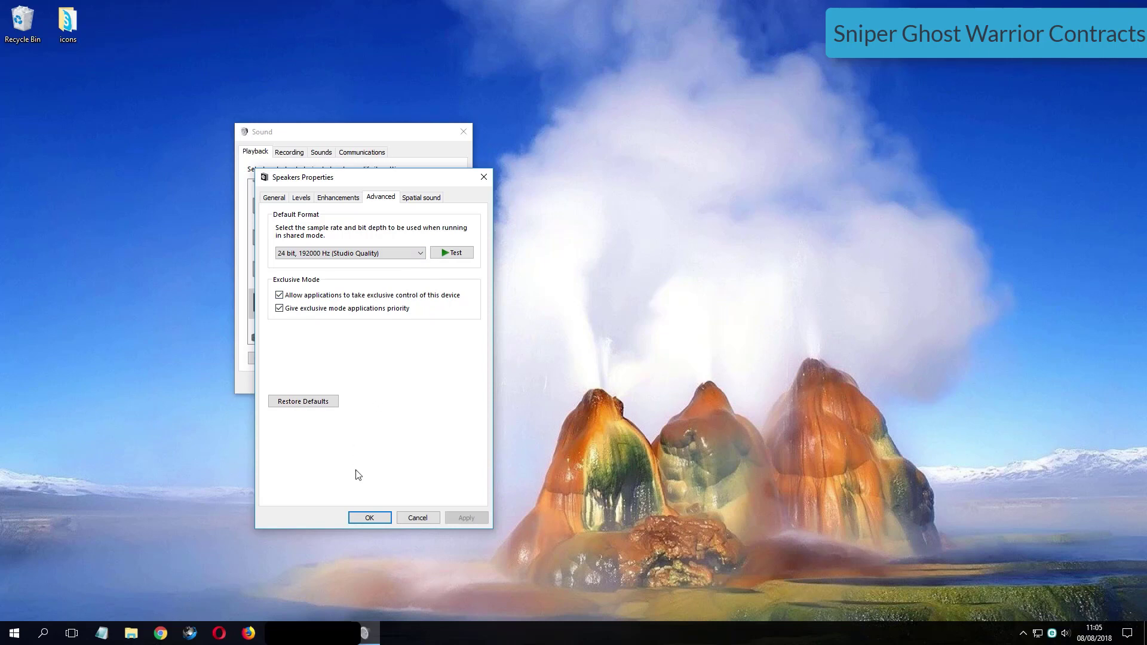
{"action": "left_click", "coordinate": [370, 518]}
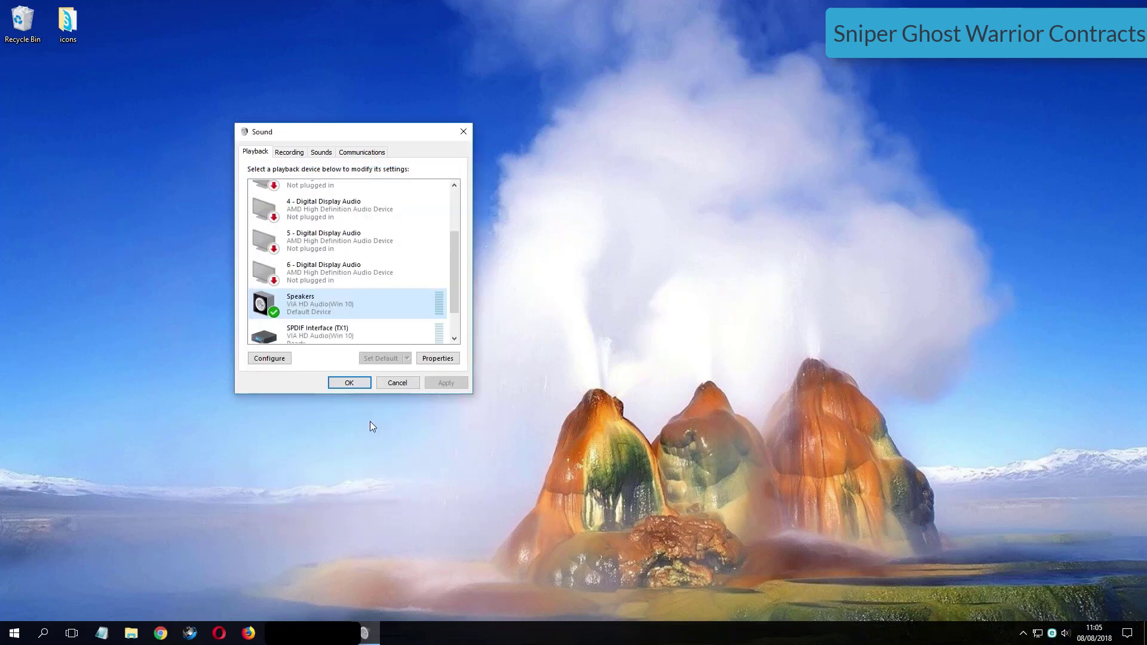